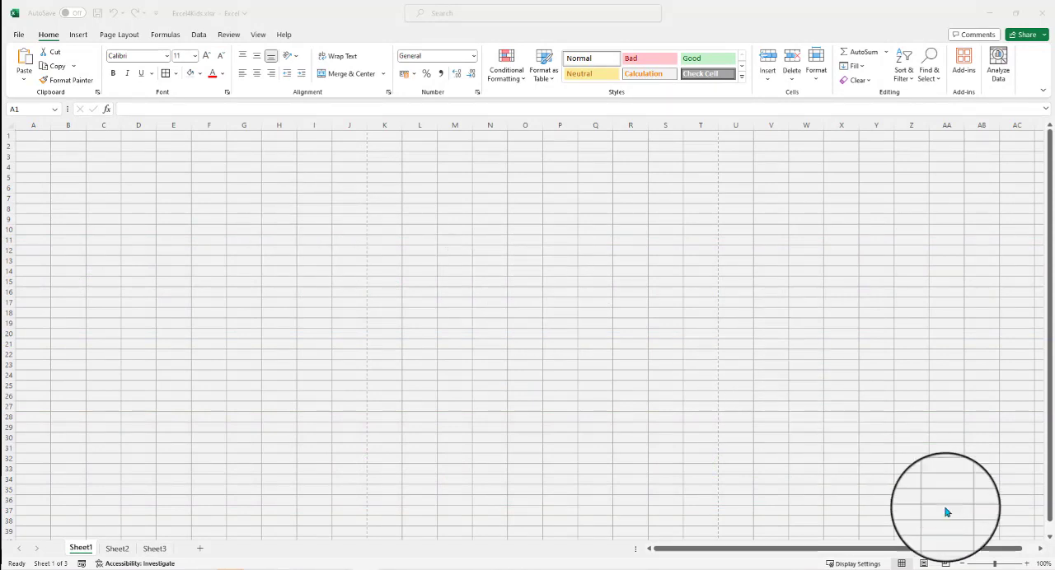
# Step: Increase the zoom of the blank worksheet to 190%
pyautogui.click(1027, 565)
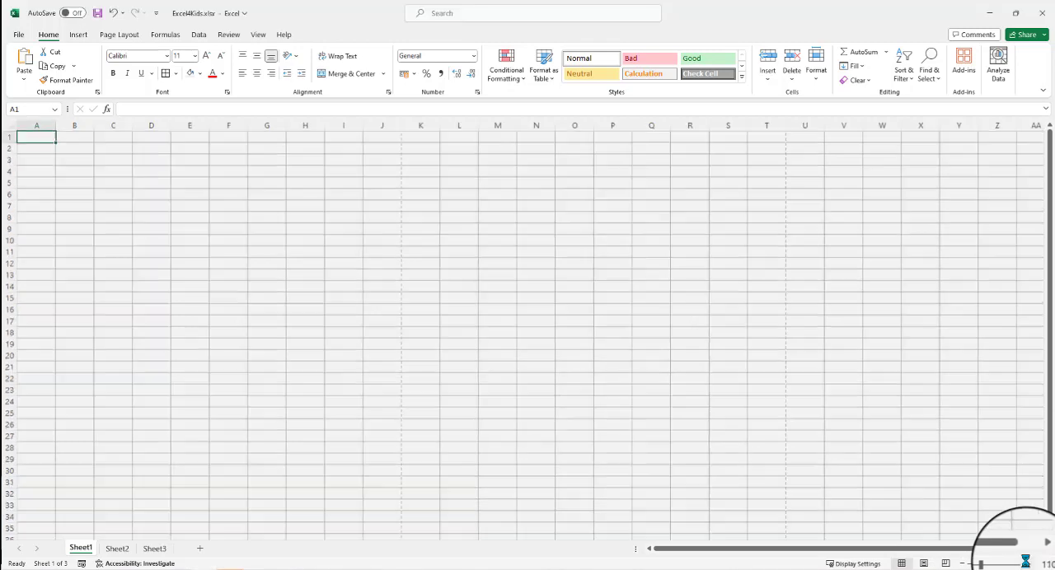
pyautogui.click(1027, 564)
pyautogui.click(1027, 566)
pyautogui.click(1028, 565)
pyautogui.click(1028, 565)
pyautogui.click(1028, 565)
pyautogui.click(1027, 565)
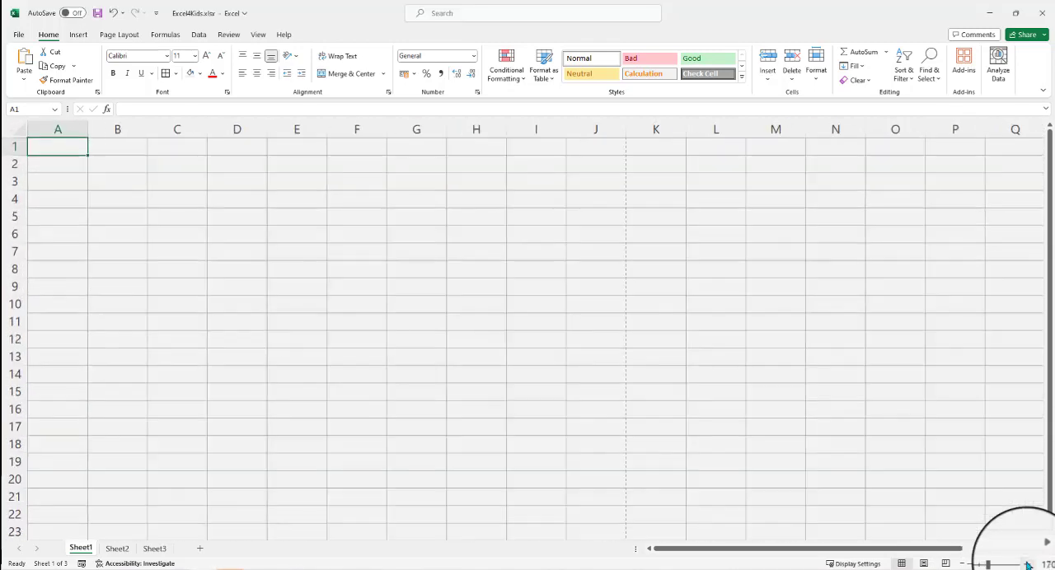
pyautogui.click(1027, 565)
pyautogui.click(1027, 564)
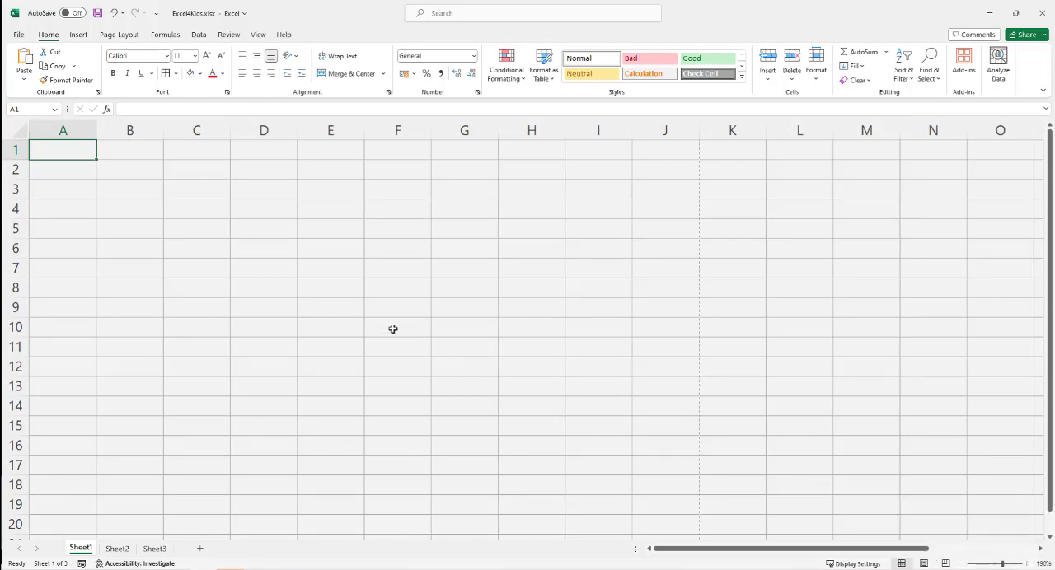
# Step: Select the whole columns A to F one after another to look at their letter labels
pyautogui.click(87, 130)
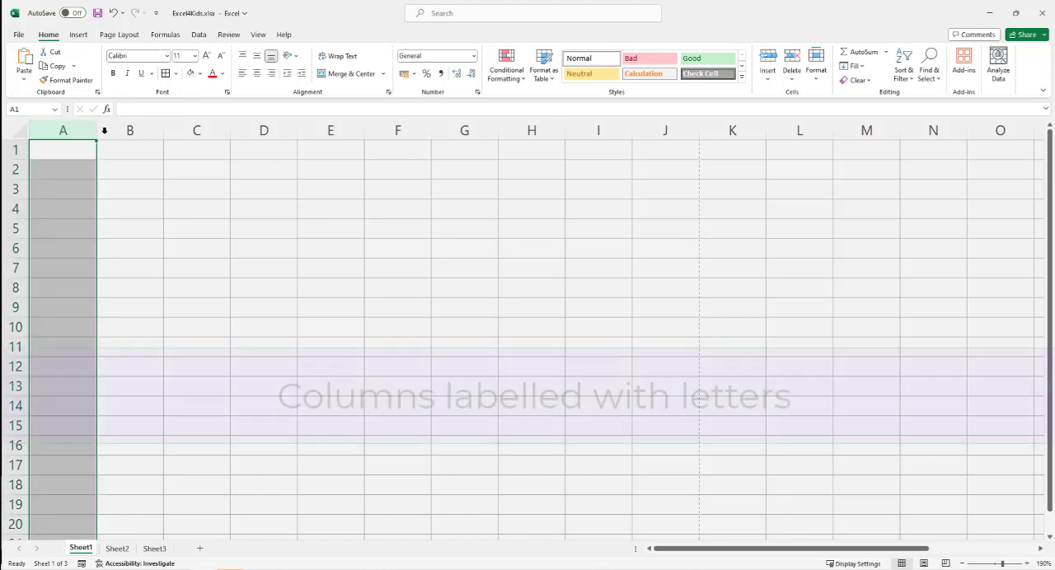
pyautogui.click(140, 130)
pyautogui.click(196, 130)
pyautogui.click(265, 131)
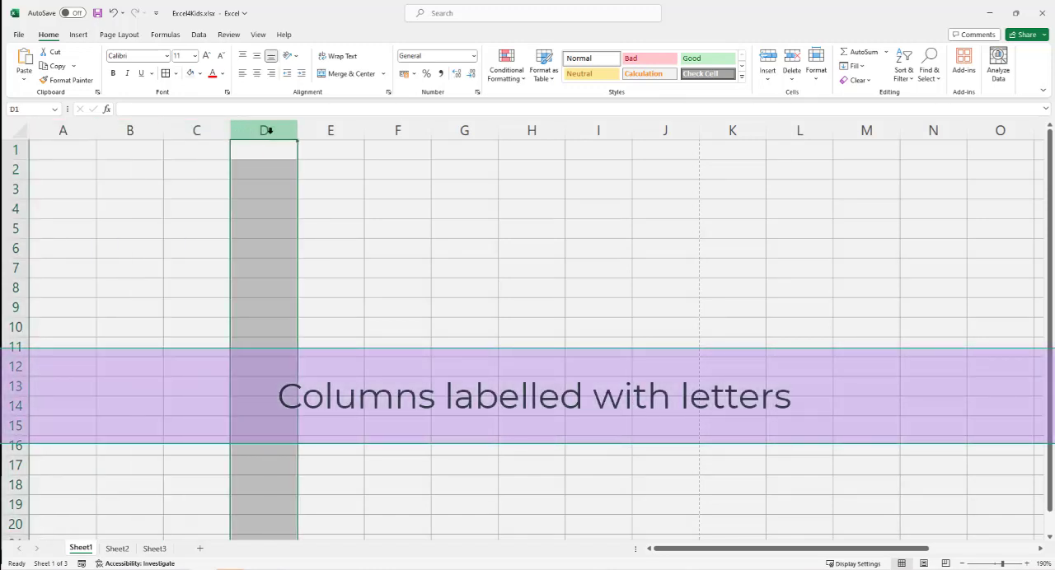
pyautogui.click(333, 132)
pyautogui.click(377, 133)
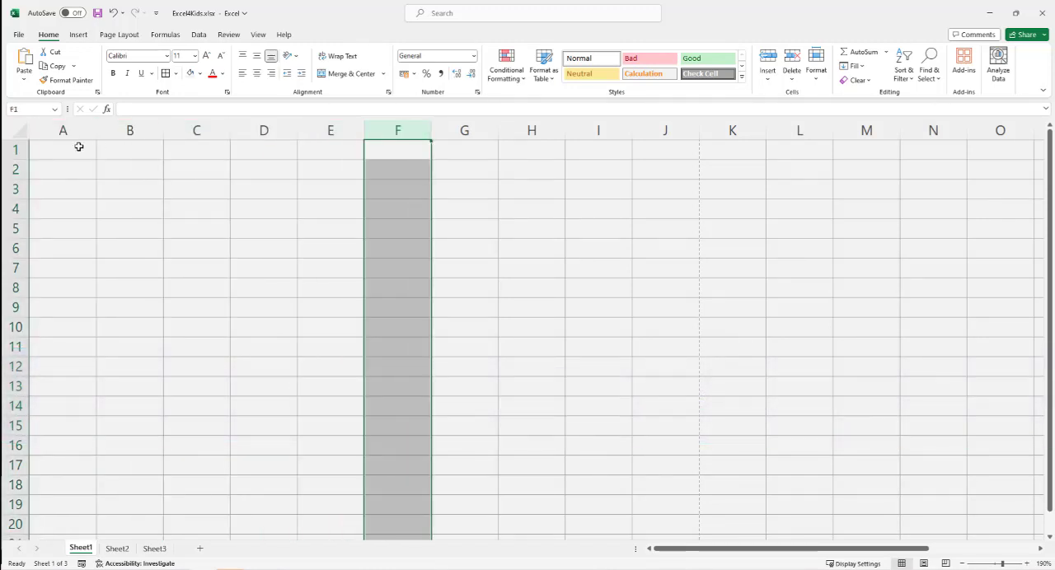
# Step: Select the whole rows 1 to 5 one after another to look at their number labels
pyautogui.click(16, 148)
pyautogui.click(18, 169)
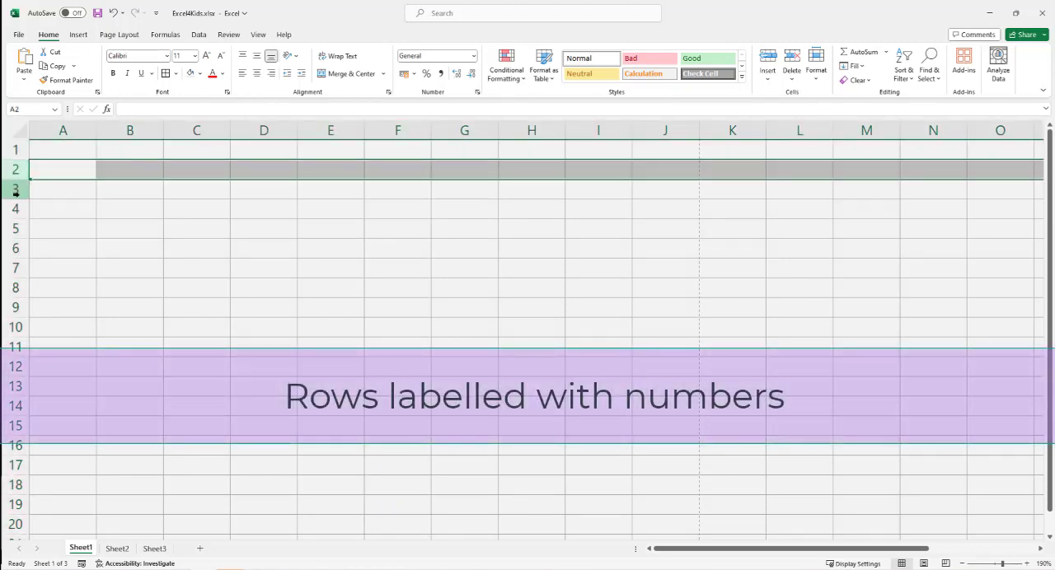
pyautogui.click(18, 191)
pyautogui.click(16, 209)
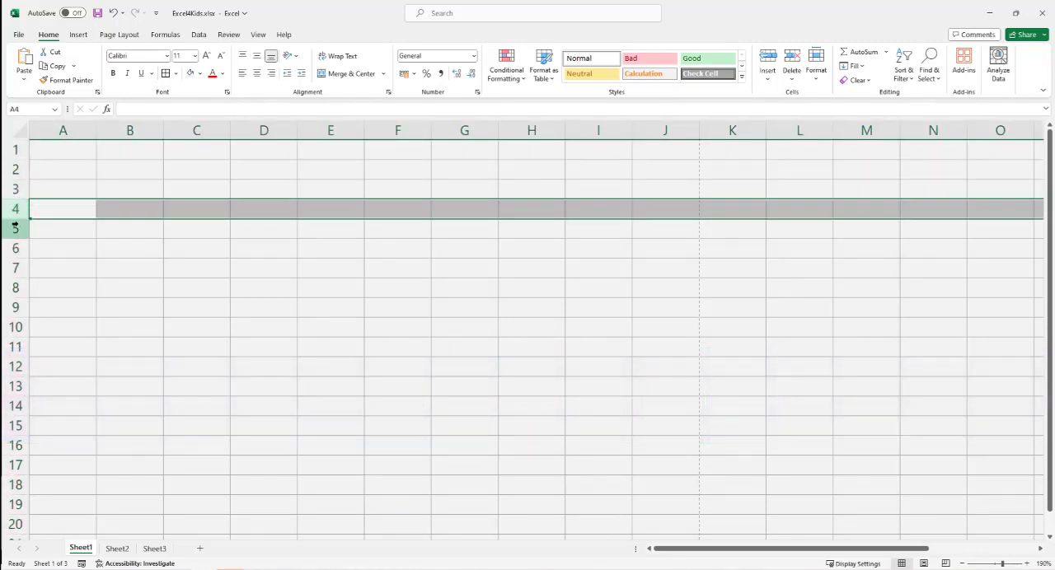
pyautogui.click(16, 228)
# Step: Enter the text A1 in cell A1 and the text A2 in cell A2
pyautogui.click(50, 152)
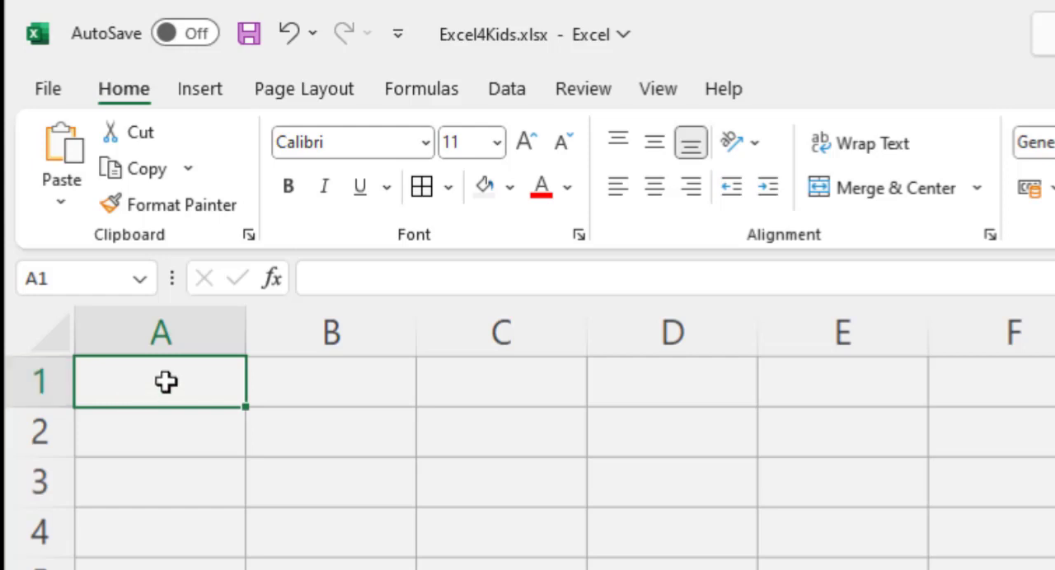
pyautogui.write('A1')
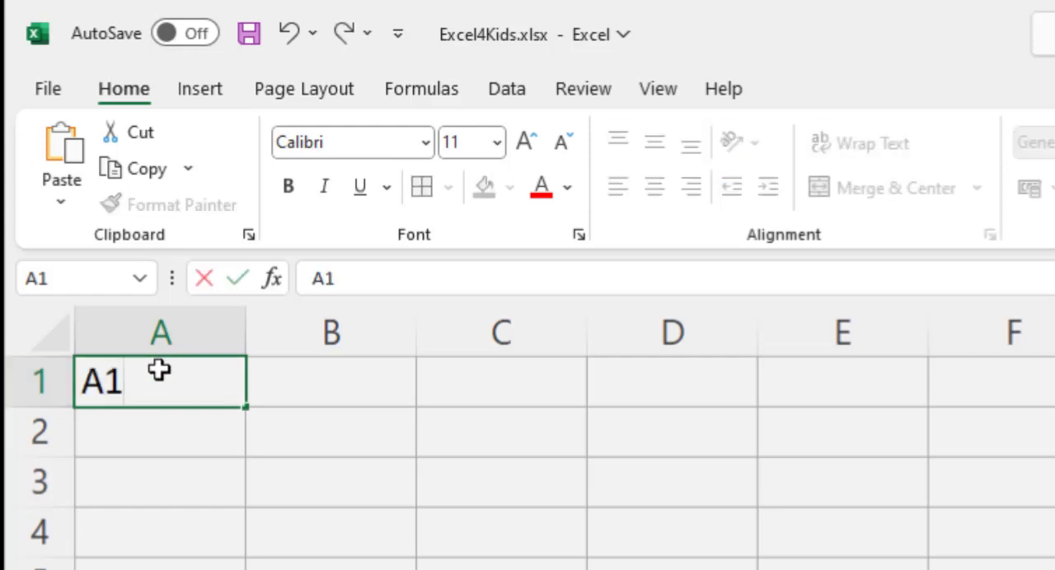
pyautogui.press('Return')
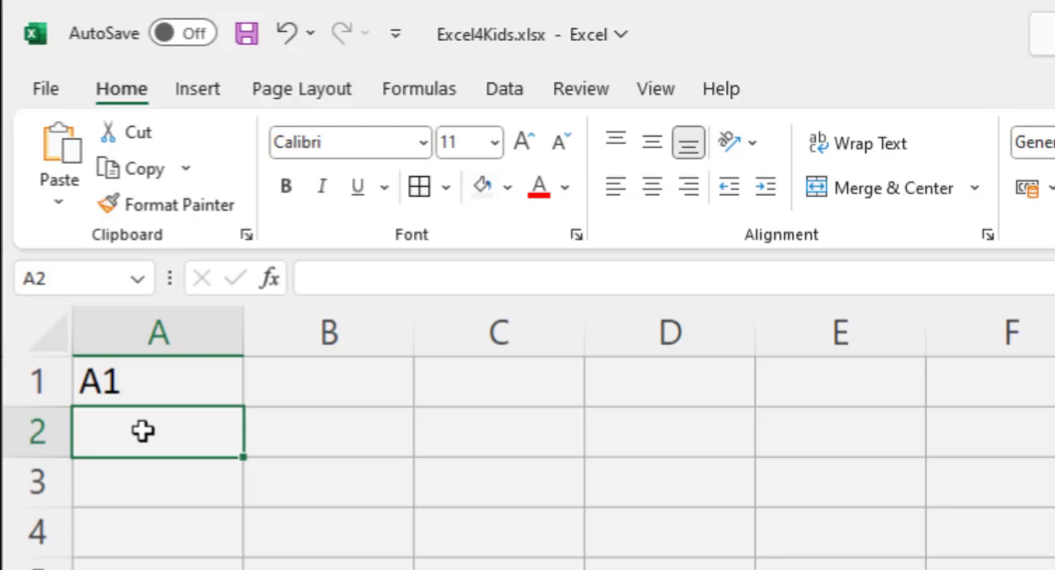
pyautogui.write('A2')
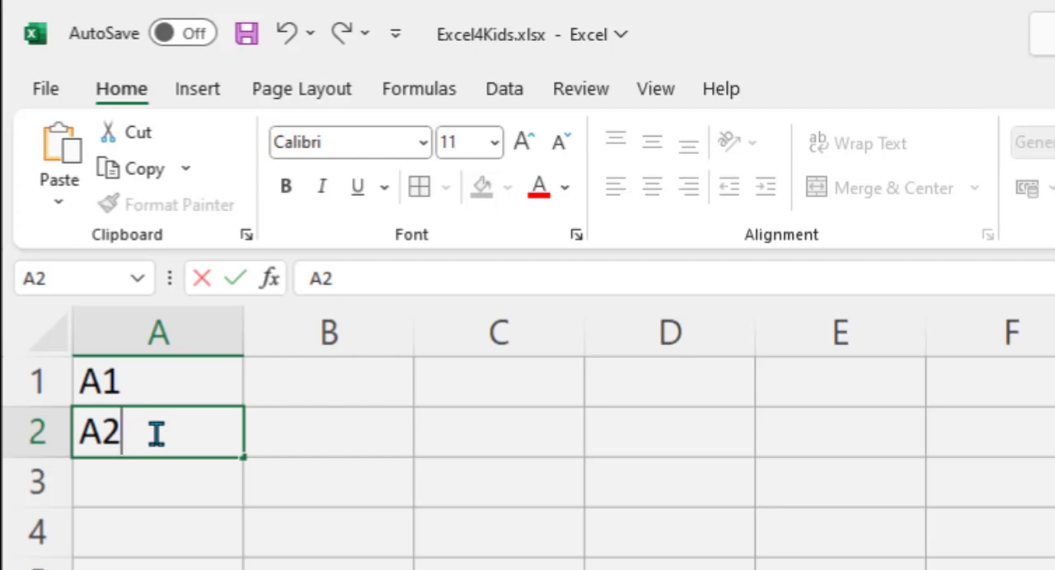
pyautogui.click(166, 384)
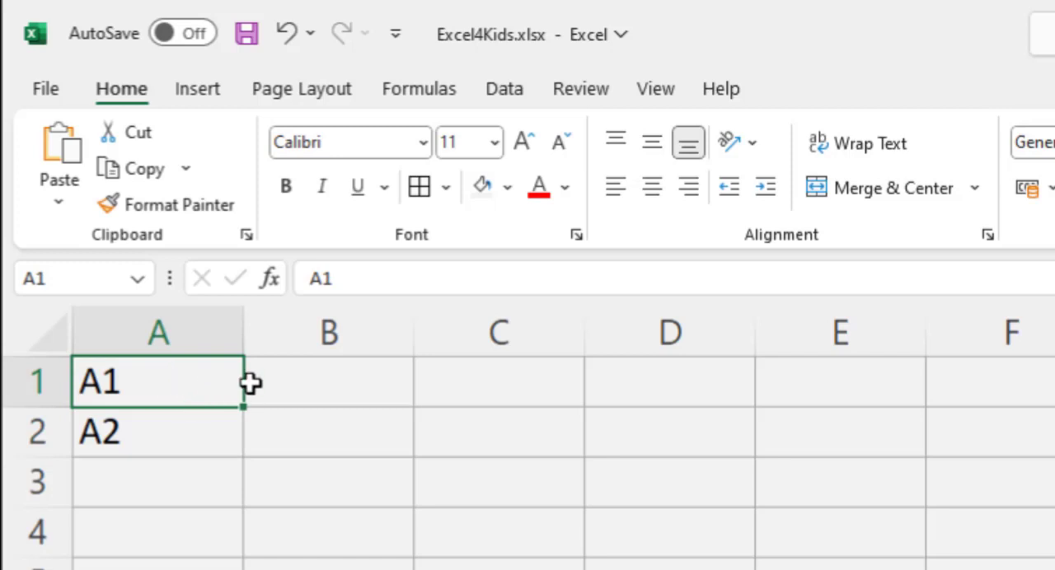
# Step: Enter the text B1 in cell B1
pyautogui.click(290, 383)
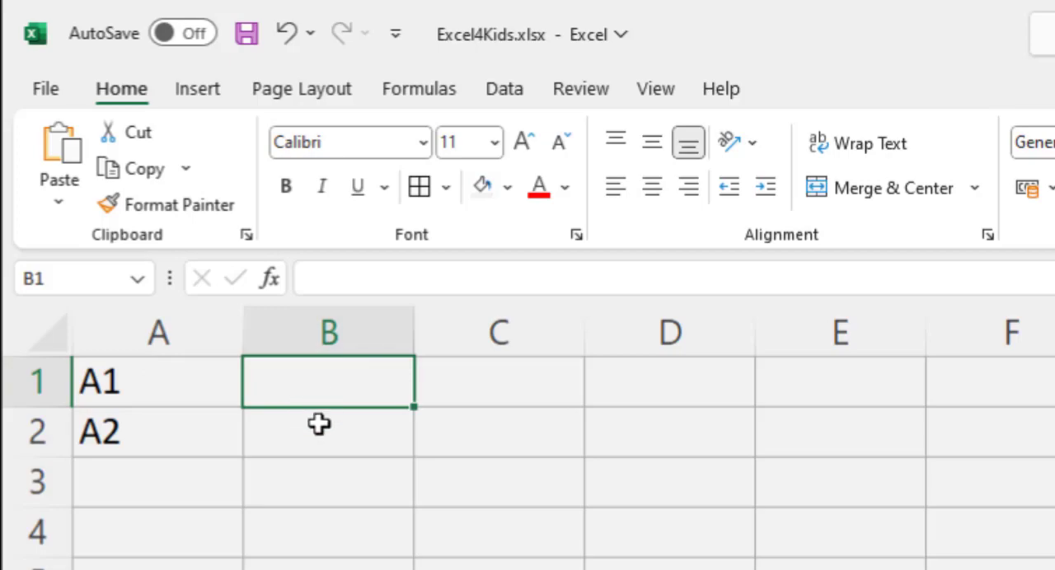
pyautogui.write('B1')
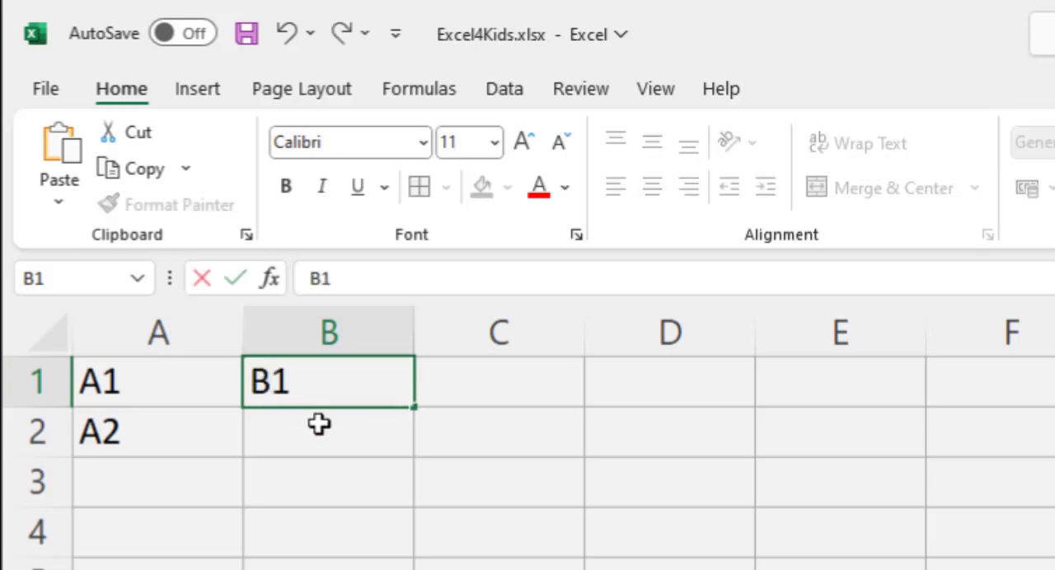
pyautogui.click(327, 457)
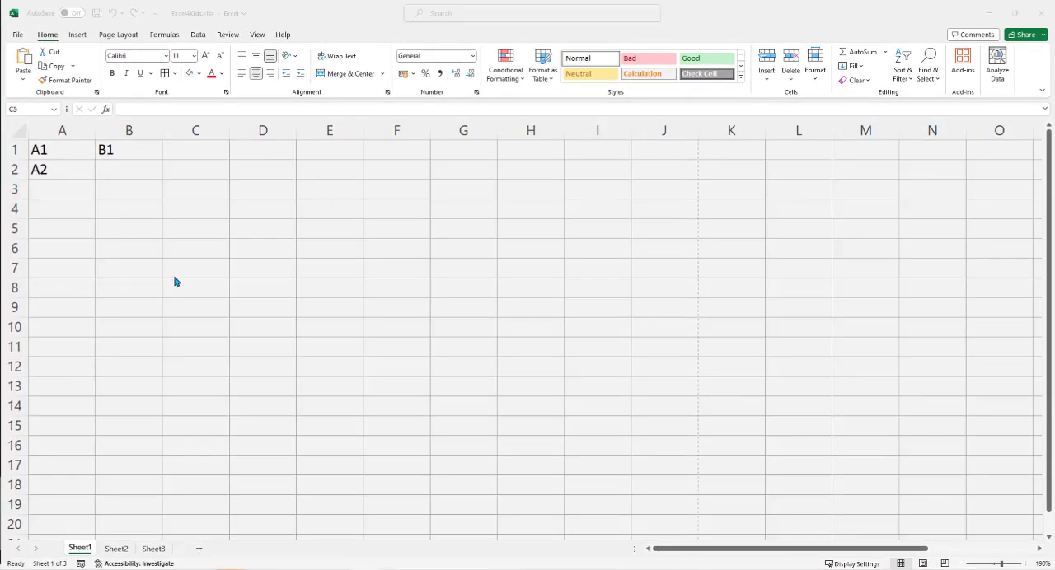
# Step: Select single cells around the sheet in turn, including A1, B2, B3, D6, E8, D10, B10 and F9
pyautogui.click(73, 152)
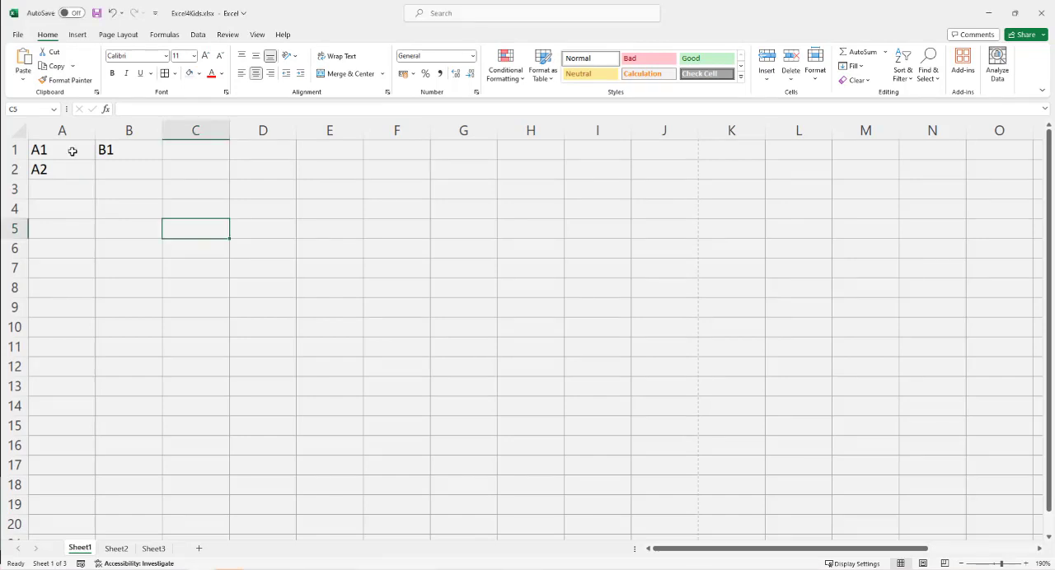
pyautogui.click(73, 152)
pyautogui.click(107, 169)
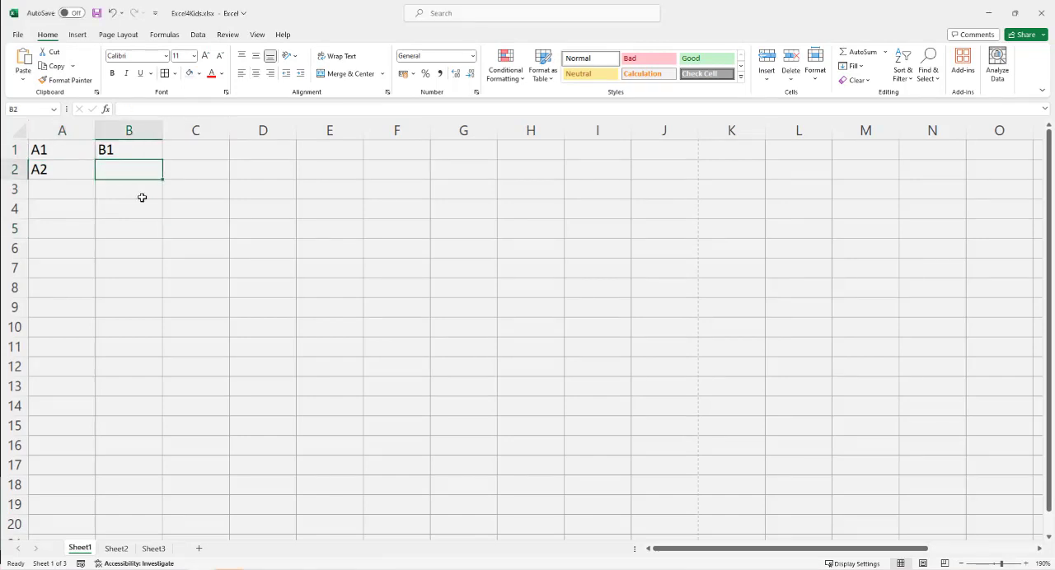
pyautogui.click(142, 197)
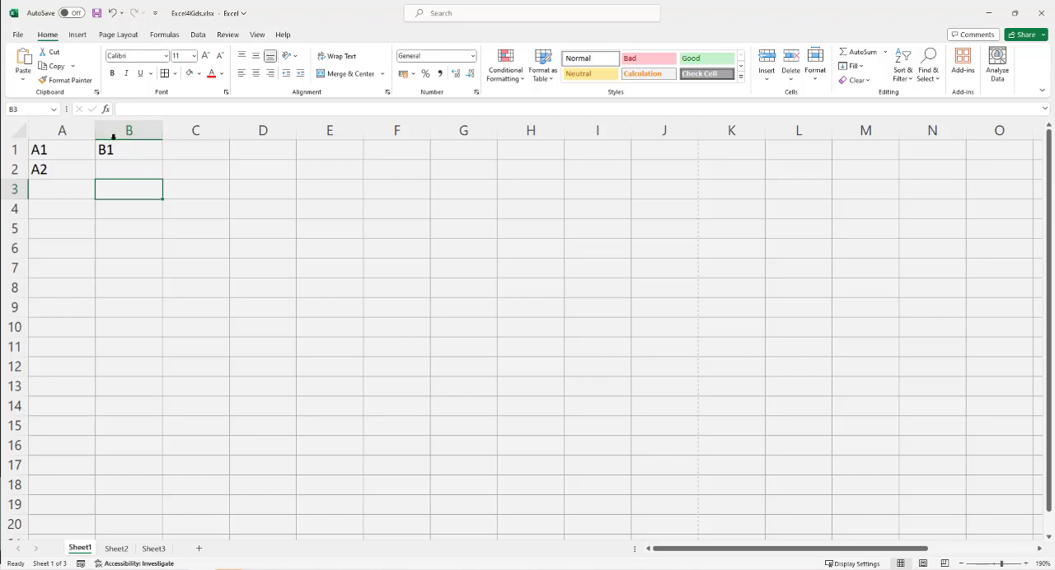
pyautogui.click(252, 249)
pyautogui.click(315, 290)
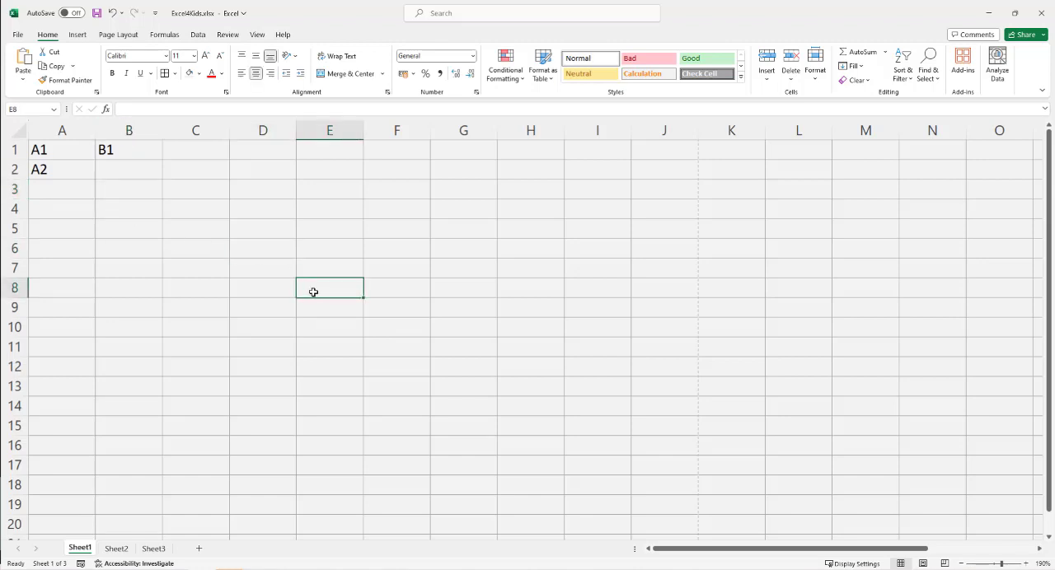
pyautogui.click(242, 324)
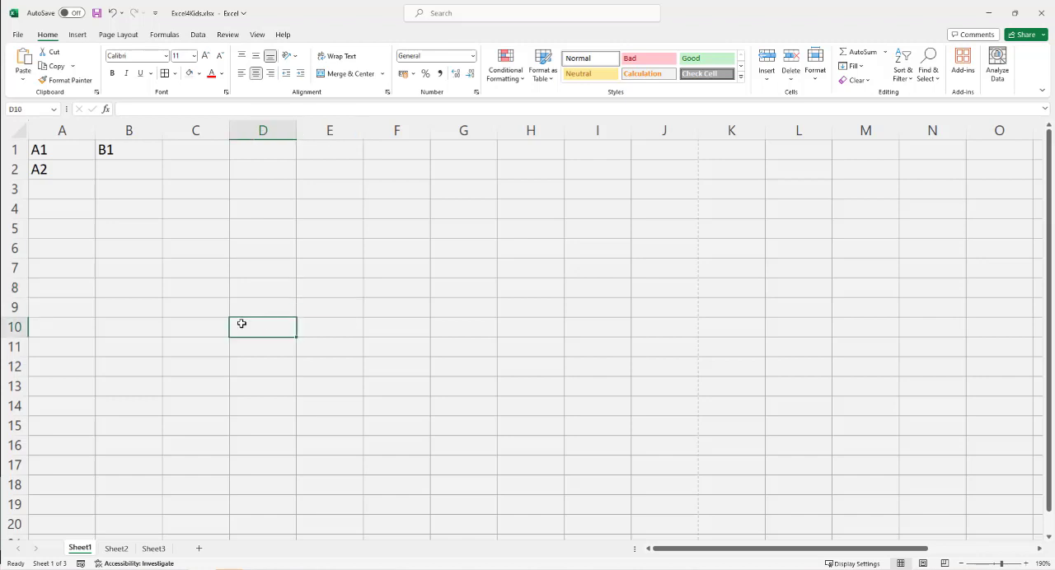
pyautogui.click(135, 329)
pyautogui.click(378, 312)
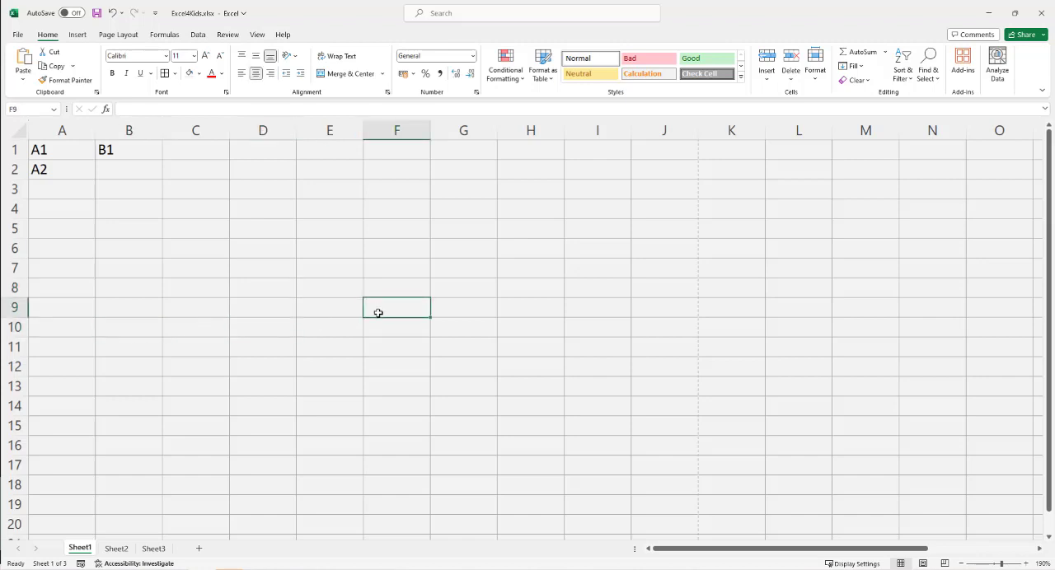
# Step: Move the selection from A1 down to row 10 and across to F10, checking the cell label shown for each active cell
pyautogui.click(61, 152)
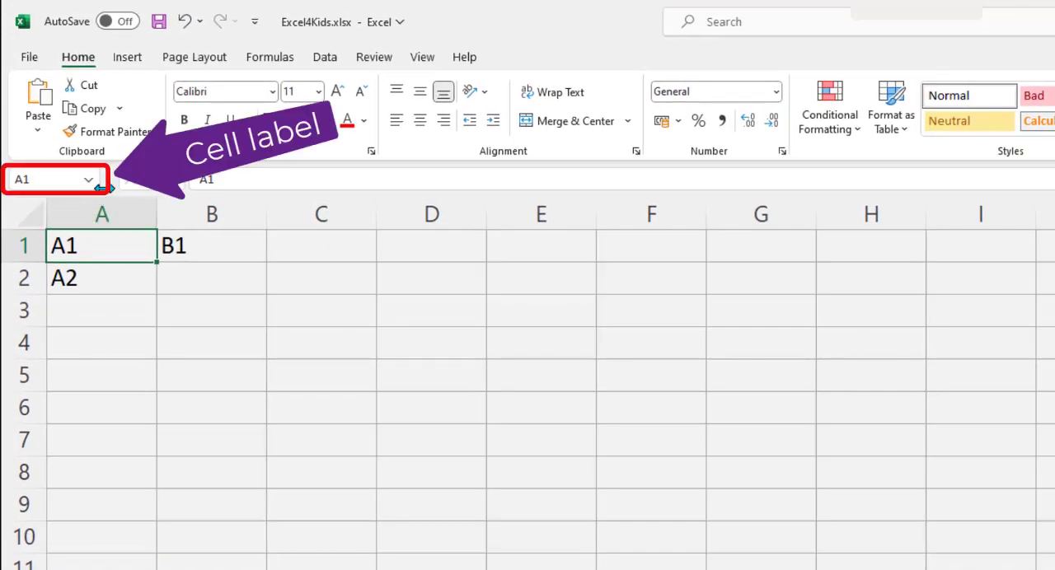
pyautogui.click(101, 280)
pyautogui.click(99, 305)
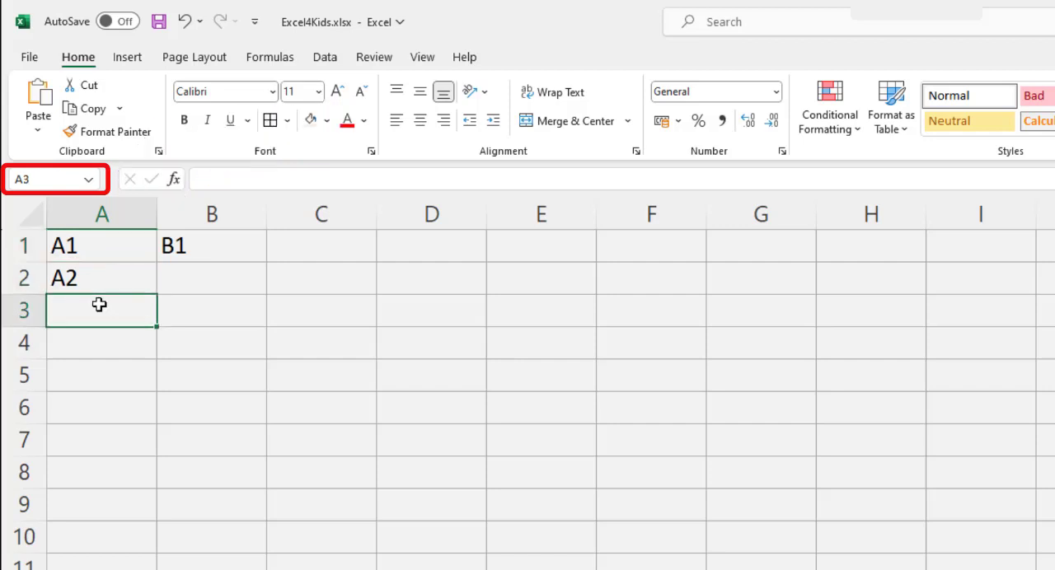
pyautogui.press('Down')
pyautogui.press('Down')
pyautogui.press('Down')
pyautogui.press('Down')
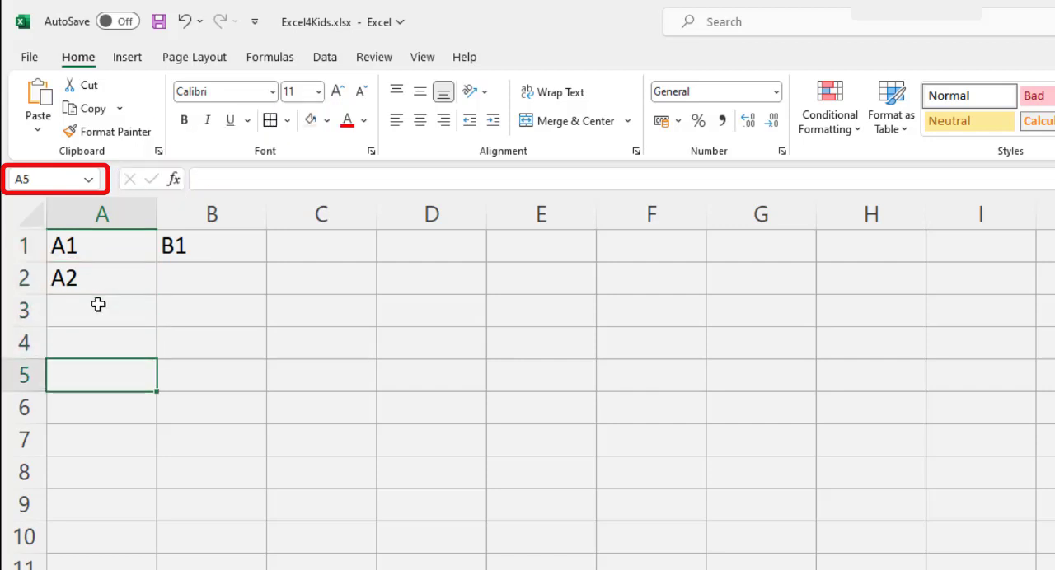
pyautogui.press('Down')
pyautogui.press('Down')
pyautogui.press('Down')
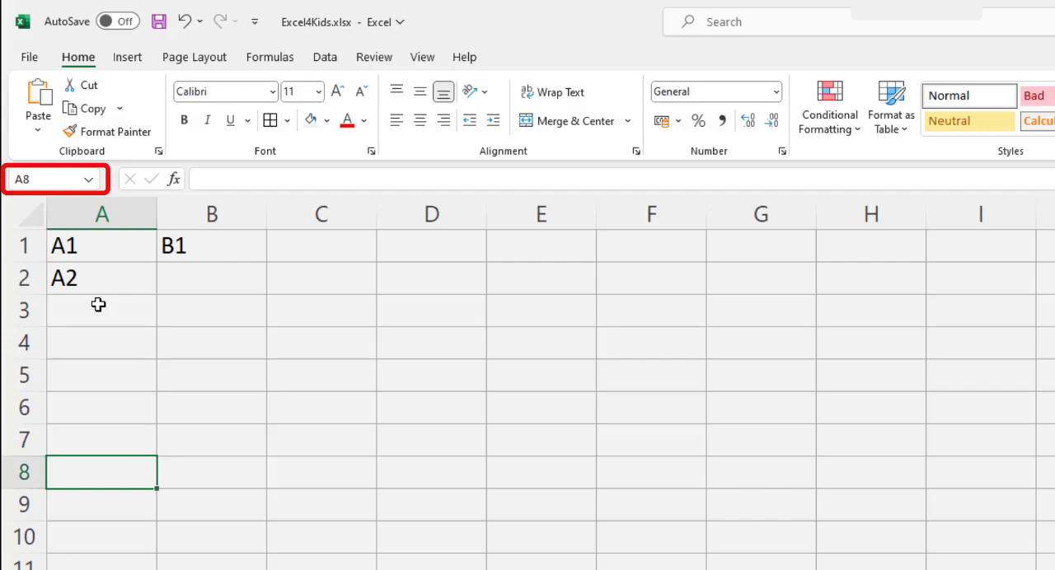
pyautogui.press('Right')
pyautogui.press('Right')
pyautogui.press('Right')
pyautogui.press('Right')
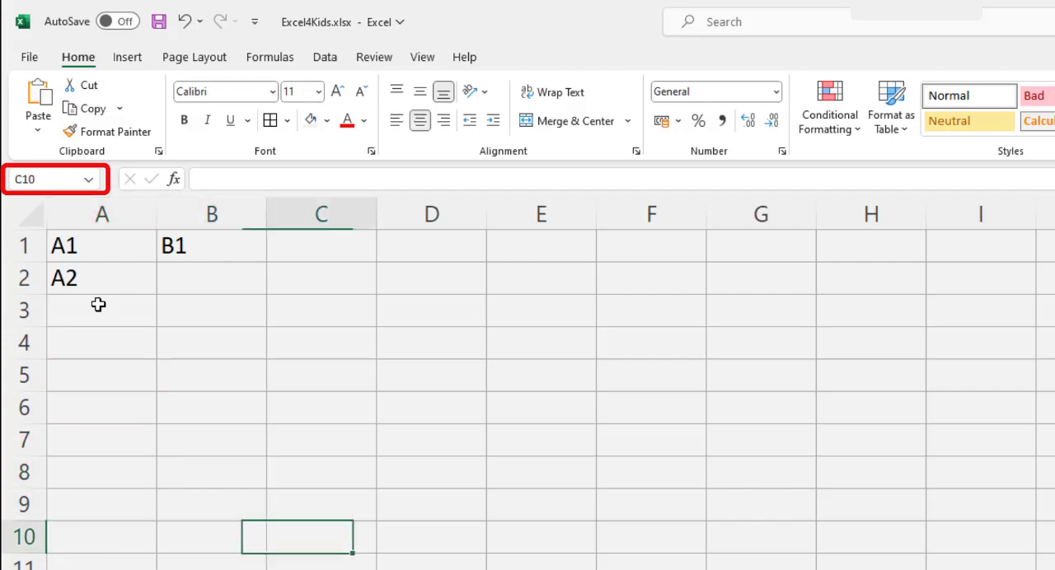
pyautogui.press('Right')
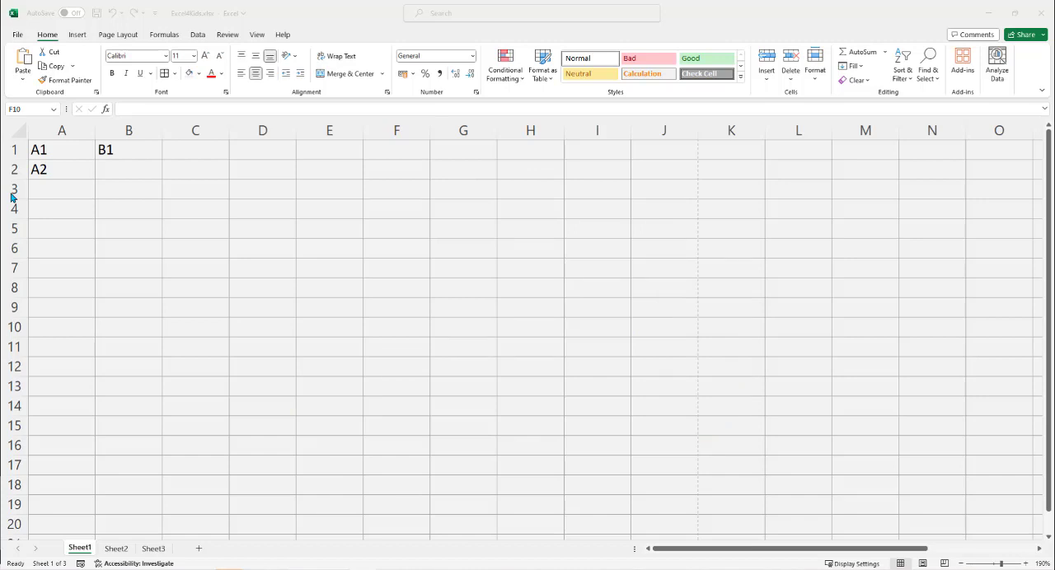
# Step: Move the selection along row 1 from A1 to AC1 to examine how columns are labelled after Z
pyautogui.click(51, 152)
pyautogui.press('Right')
pyautogui.press('Right')
pyautogui.press('Right')
pyautogui.press('Right')
pyautogui.press('Right')
pyautogui.press('Right')
pyautogui.press('Right')
pyautogui.press('Right')
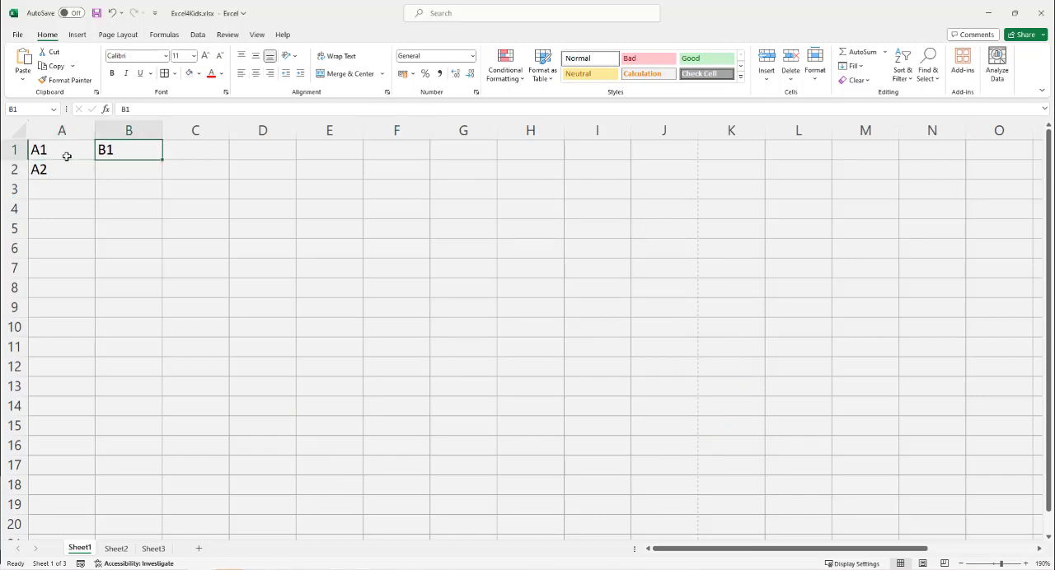
pyautogui.press('Right')
pyautogui.press('Right')
pyautogui.press('Right')
pyautogui.press('Right')
pyautogui.press('Right')
pyautogui.press('Right')
pyautogui.press('Right')
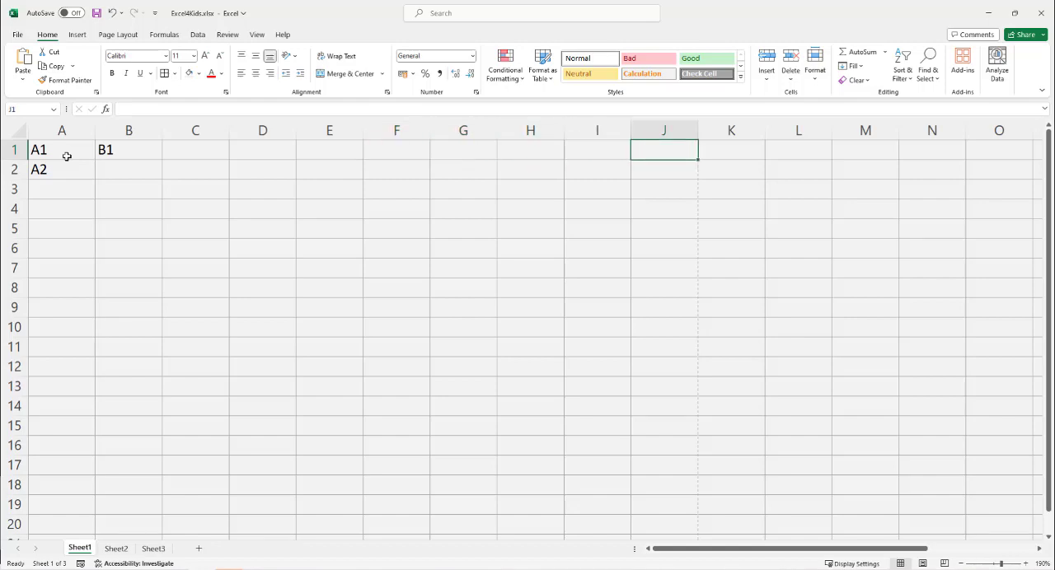
pyautogui.press('Right')
pyautogui.press('Right')
pyautogui.press('Right')
pyautogui.press('Right')
pyautogui.press('Right')
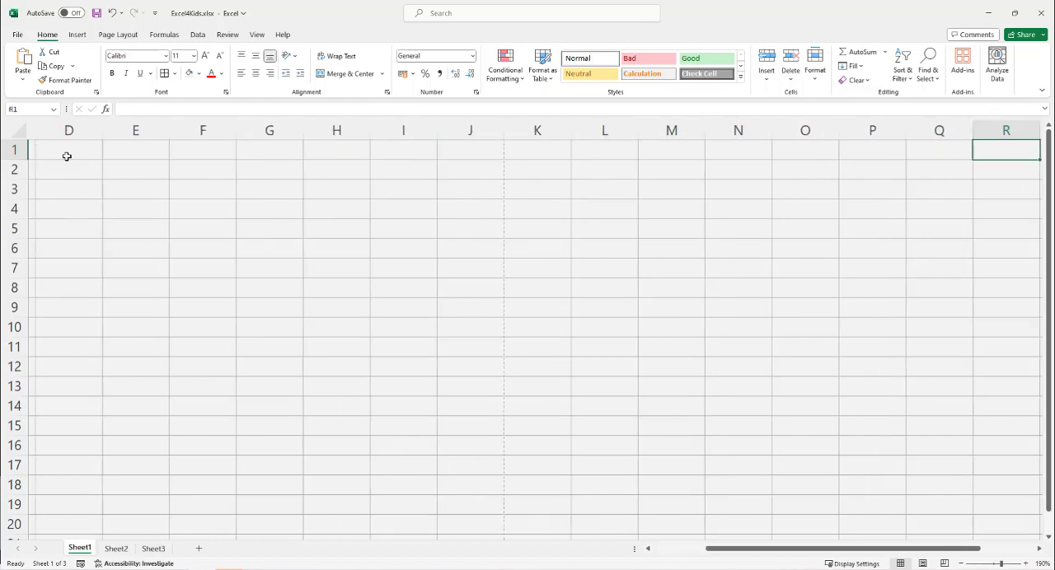
pyautogui.press('Right')
pyautogui.press('Right')
pyautogui.press('Right')
pyautogui.press('Right')
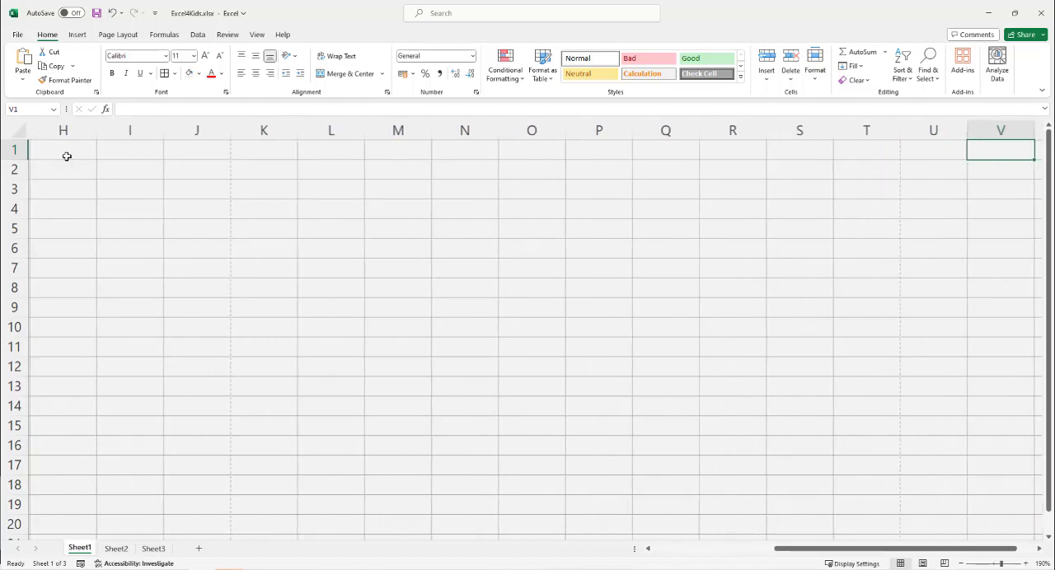
pyautogui.press('Right')
pyautogui.press('Right')
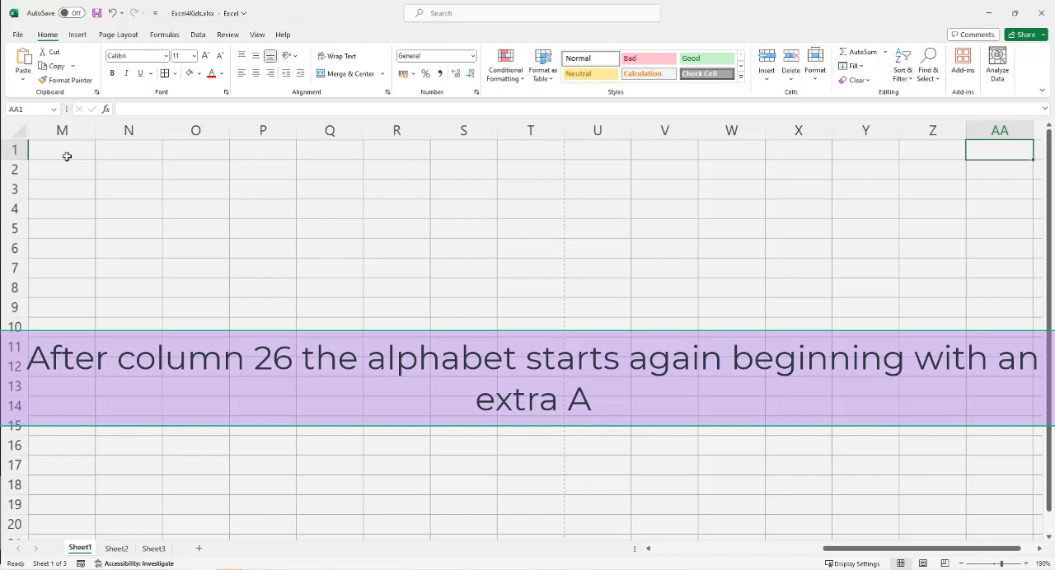
pyautogui.press('Right')
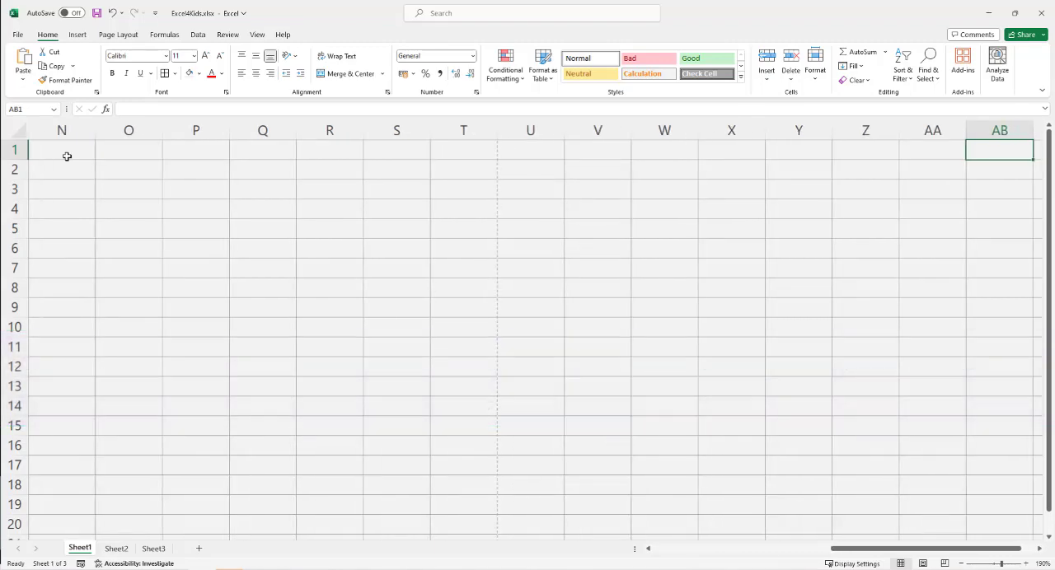
pyautogui.press('Right')
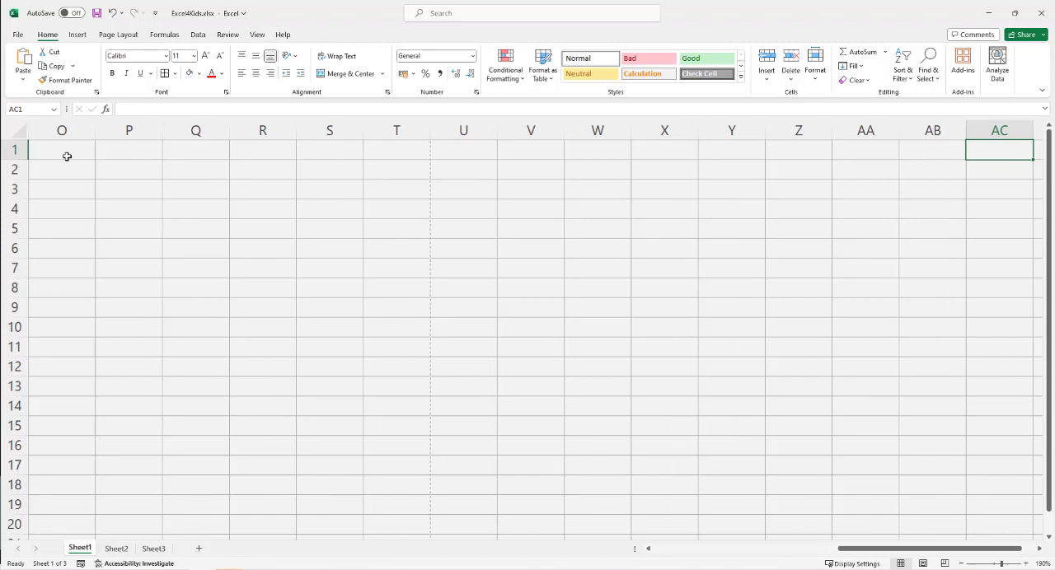
# Step: Move the selection along row 1 from AC1 to BF1 to examine how the double-letter columns are labelled
pyautogui.press('Right')
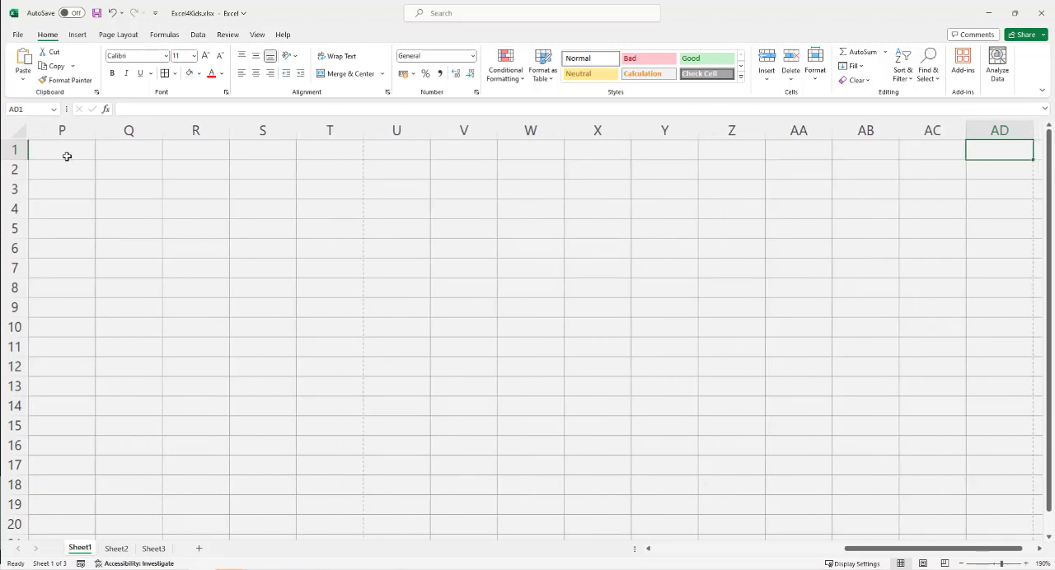
pyautogui.press('Right')
pyautogui.press('Right')
pyautogui.press('Right')
pyautogui.press('Right')
pyautogui.press('Right')
pyautogui.press('Right')
pyautogui.press('Right')
pyautogui.press('Right')
pyautogui.press('Right')
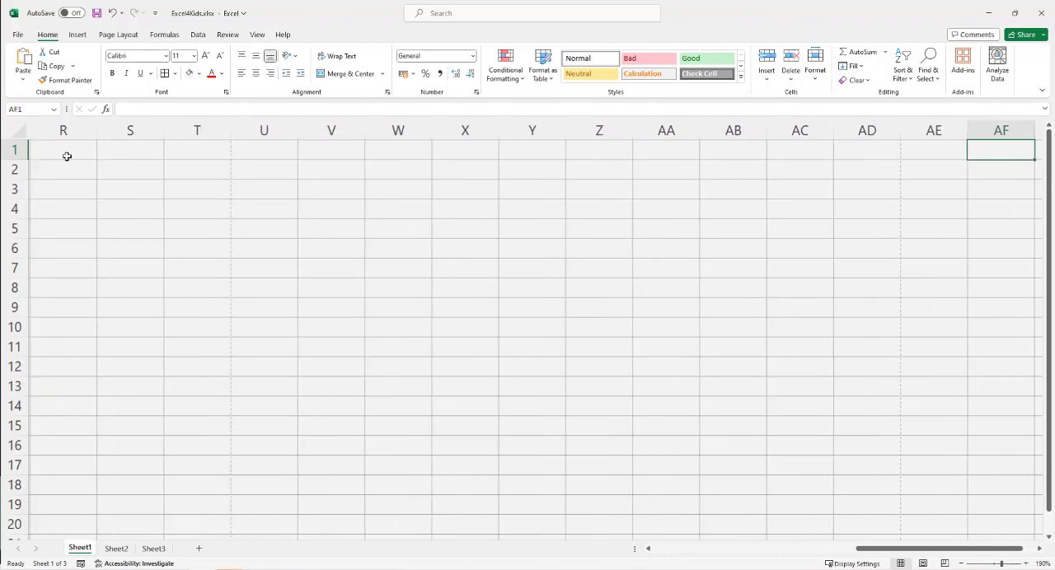
pyautogui.press('Right')
pyautogui.press('Right')
pyautogui.press('Right')
pyautogui.press('Right')
pyautogui.press('Right')
pyautogui.press('Right')
pyautogui.press('Right')
pyautogui.press('Right')
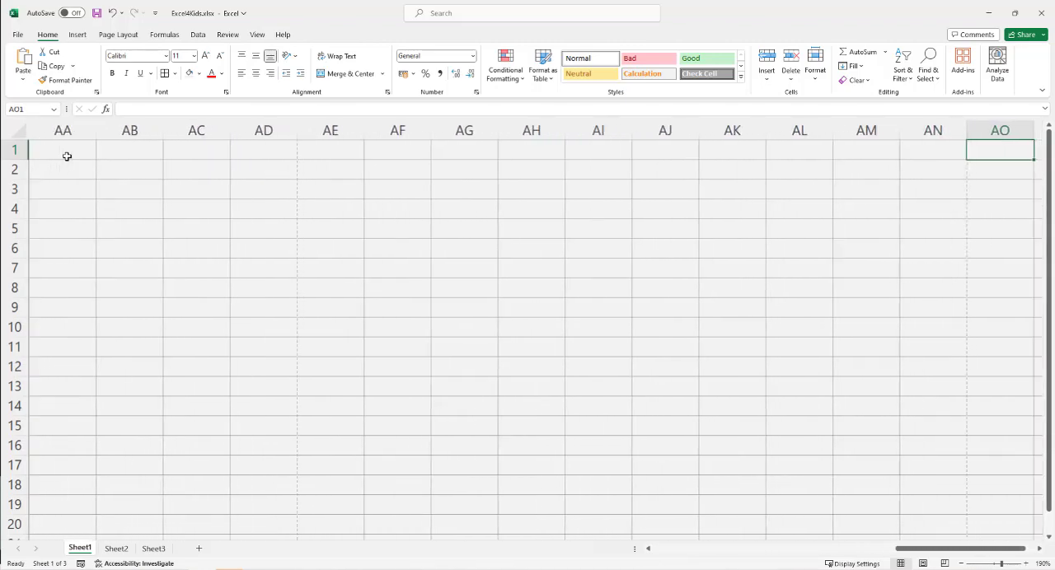
pyautogui.press('Right')
pyautogui.press('Right')
pyautogui.press('Right')
pyautogui.press('Right')
pyautogui.press('Right')
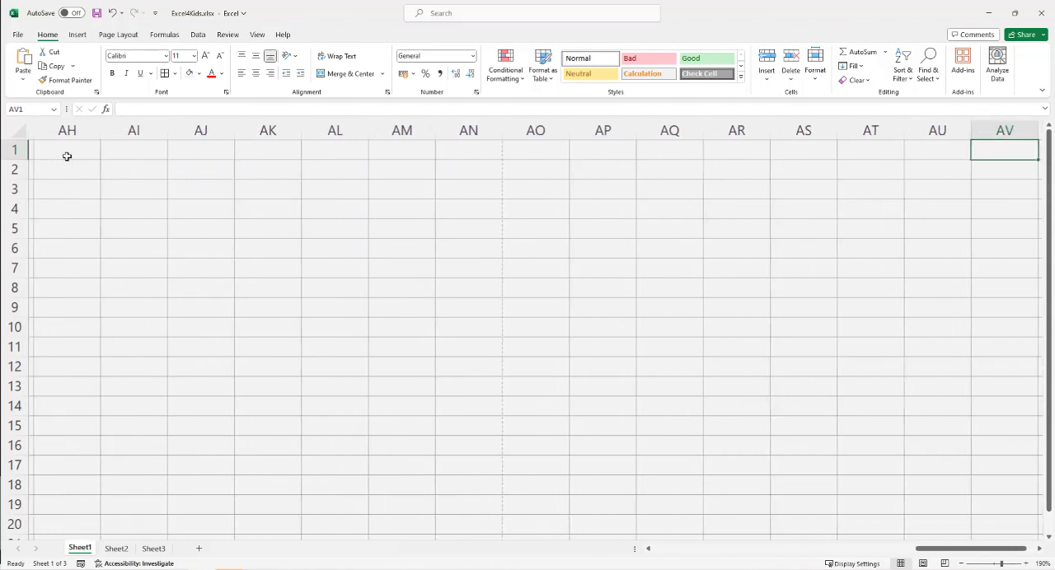
pyautogui.press('Right')
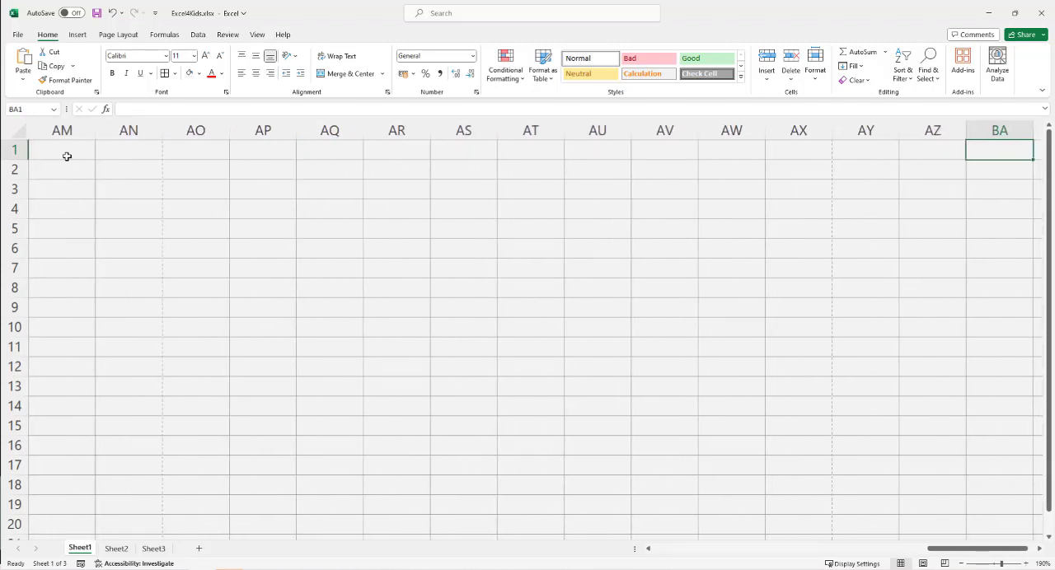
pyautogui.press('Right')
pyautogui.press('Right')
pyautogui.press('Right')
pyautogui.press('Right')
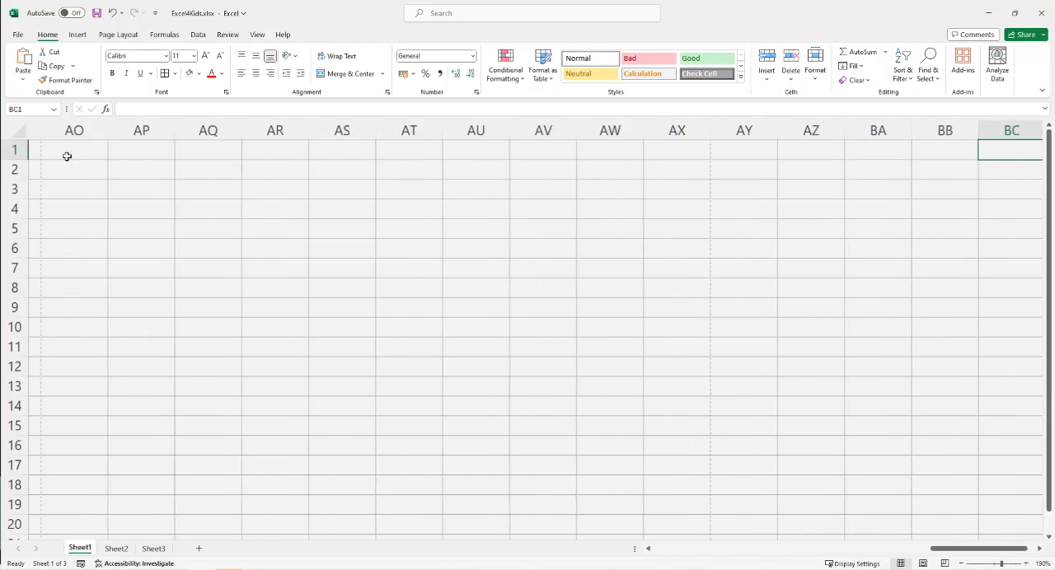
pyautogui.press('Right')
pyautogui.press('Right')
pyautogui.press('Right')
pyautogui.press('Right')
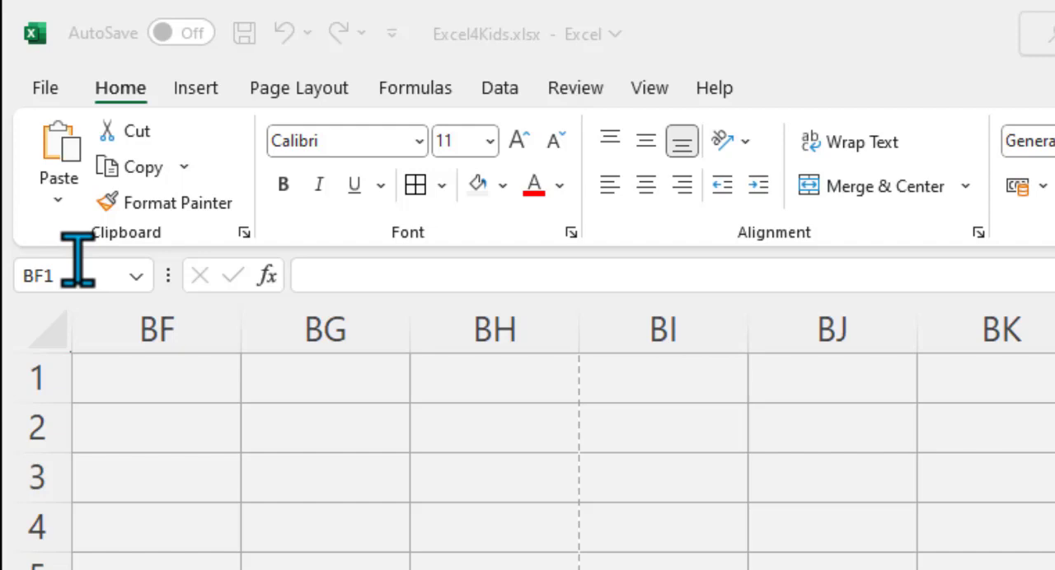
# Step: Jump straight to cell A1 by entering its cell reference
pyautogui.click(101, 281)
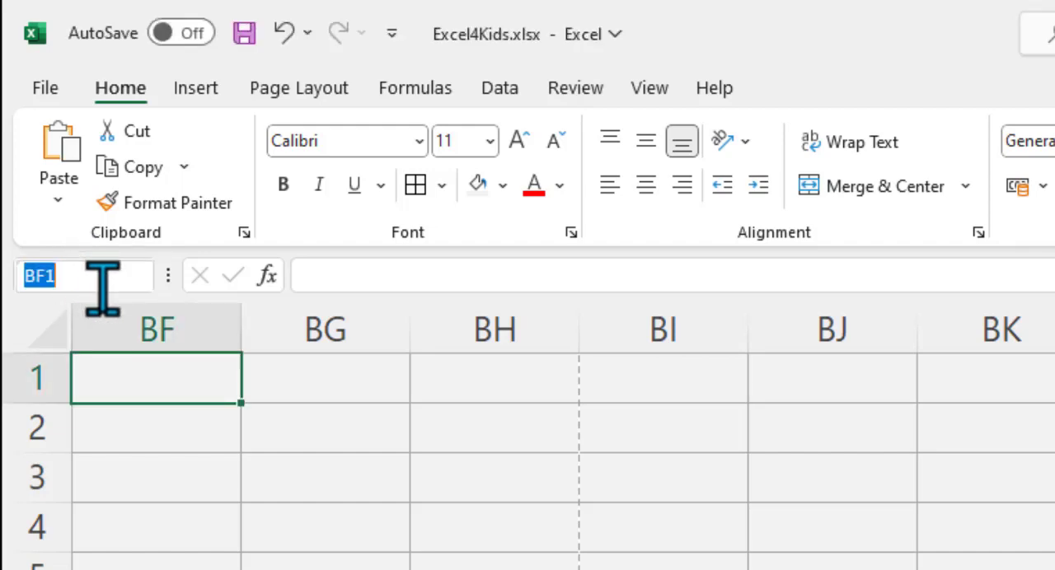
pyautogui.write('a1')
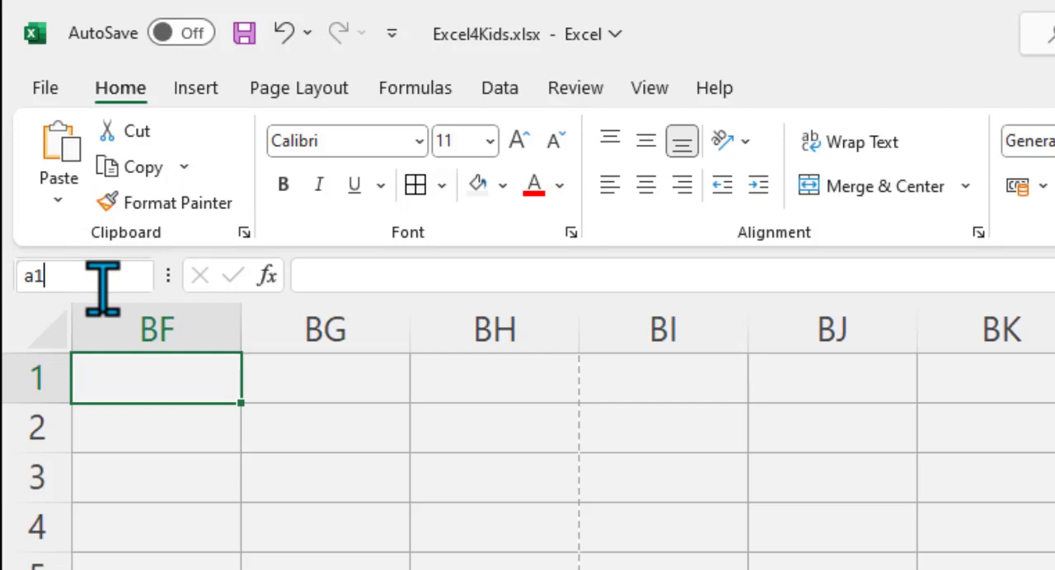
pyautogui.press('Return')
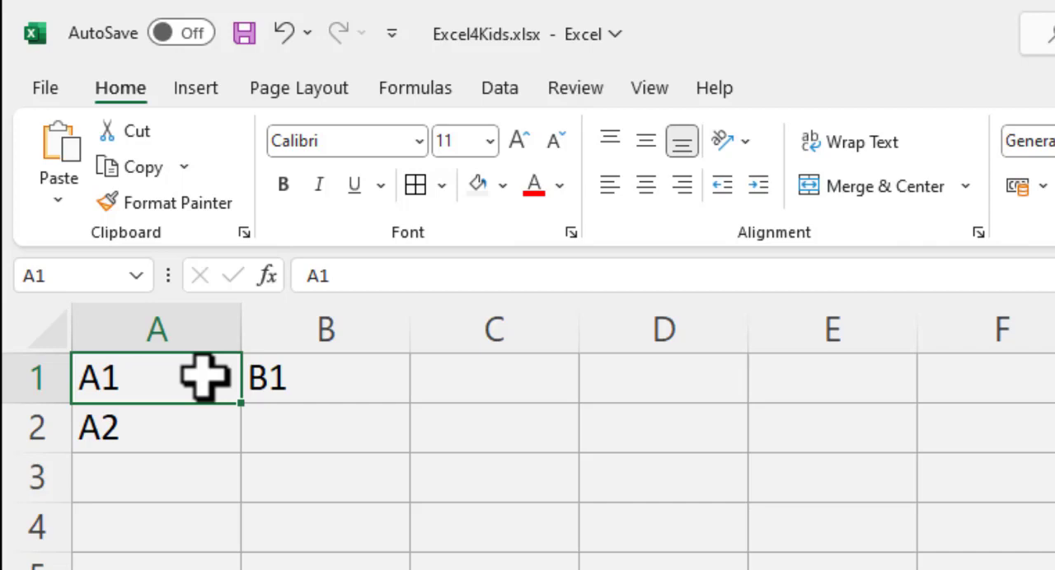
# Step: Jump to the distant cell AAA1234 by entering its cell reference
pyautogui.click(74, 276)
pyautogui.write('aaa1')
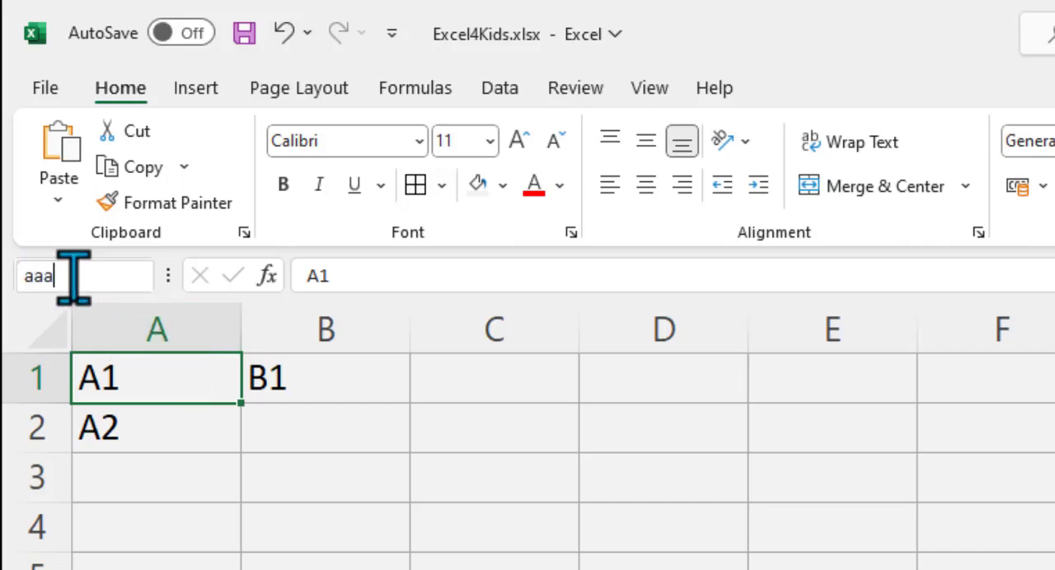
pyautogui.write('234')
pyautogui.press('Return')
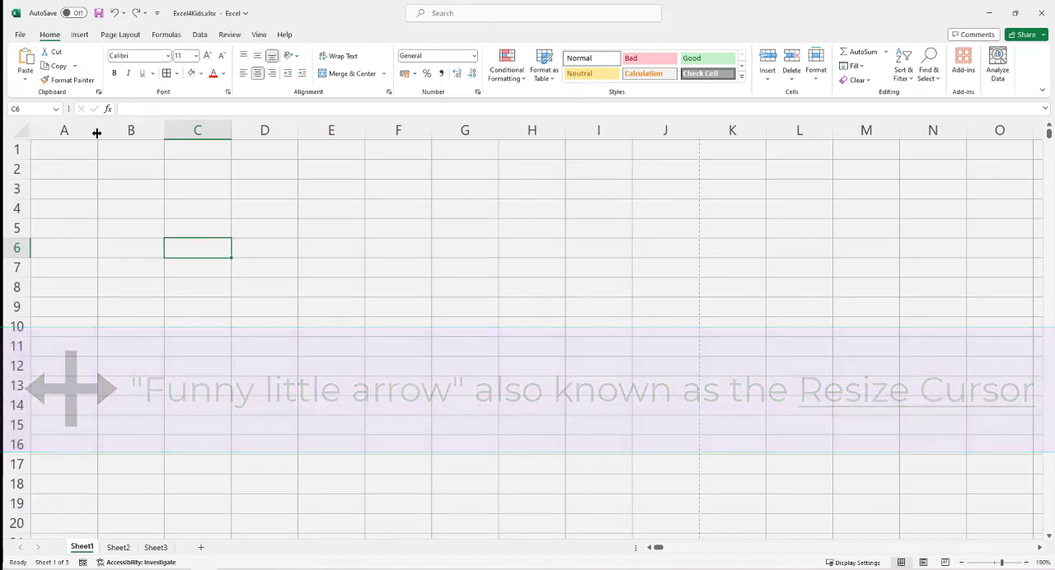
# Step: Widen column A and make row 1 slightly taller by moving their header borders
pyautogui.moveTo(96, 133); pyautogui.dragTo(146, 132)
pyautogui.moveTo(26, 157)
pyautogui.mouseDown()
pyautogui.moveTo(28, 198)
pyautogui.moveTo(23, 163)
pyautogui.mouseUp()
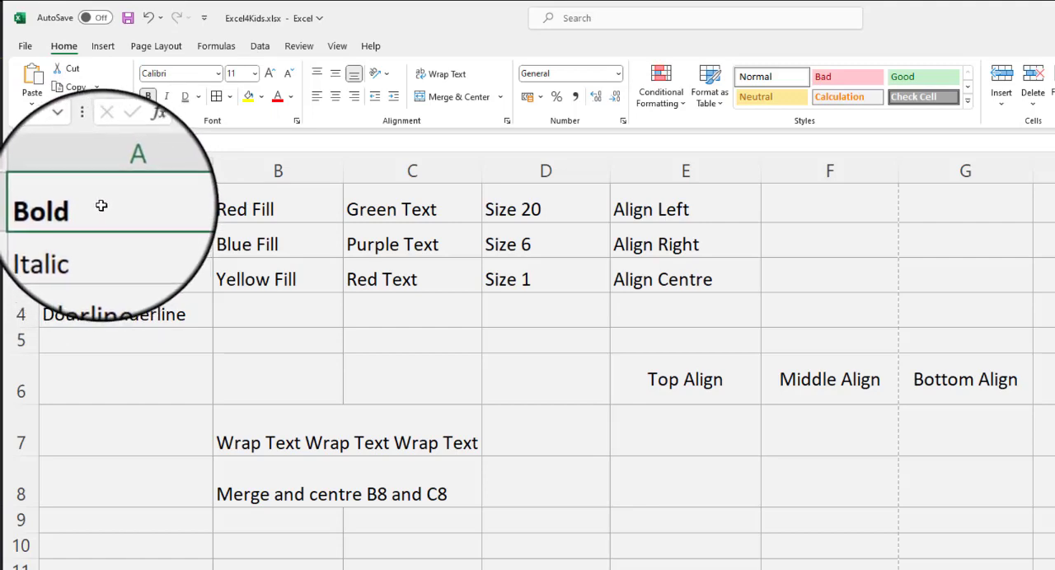
# Step: Make the text in cell A2 italic
pyautogui.click(107, 246)
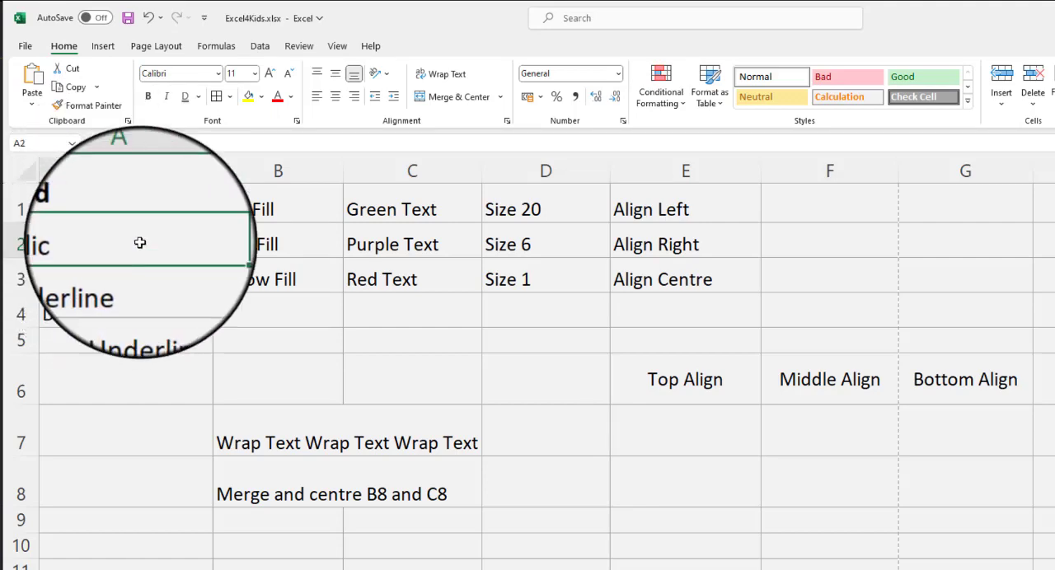
pyautogui.click(167, 97)
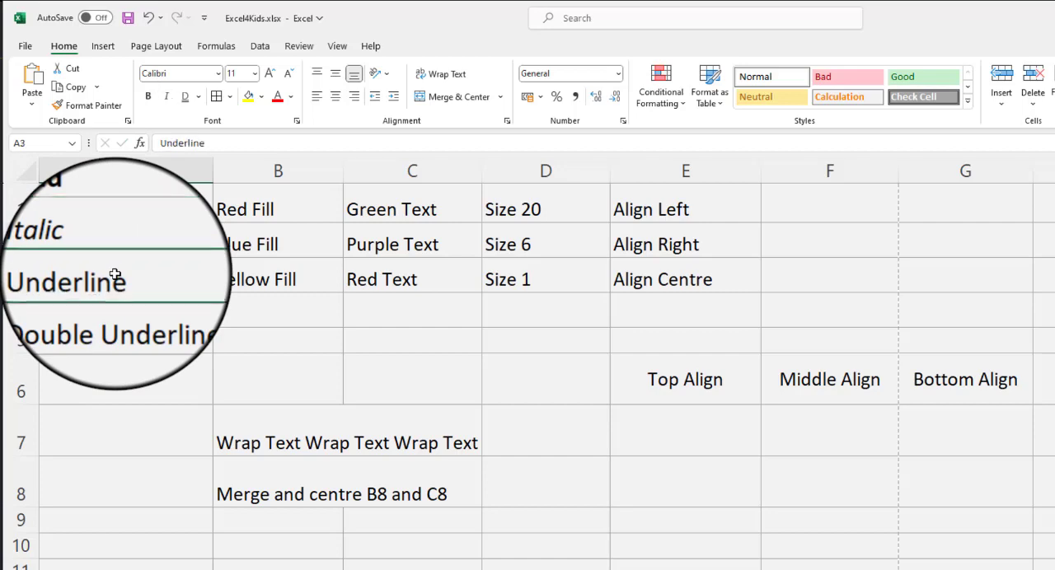
pyautogui.click(109, 247)
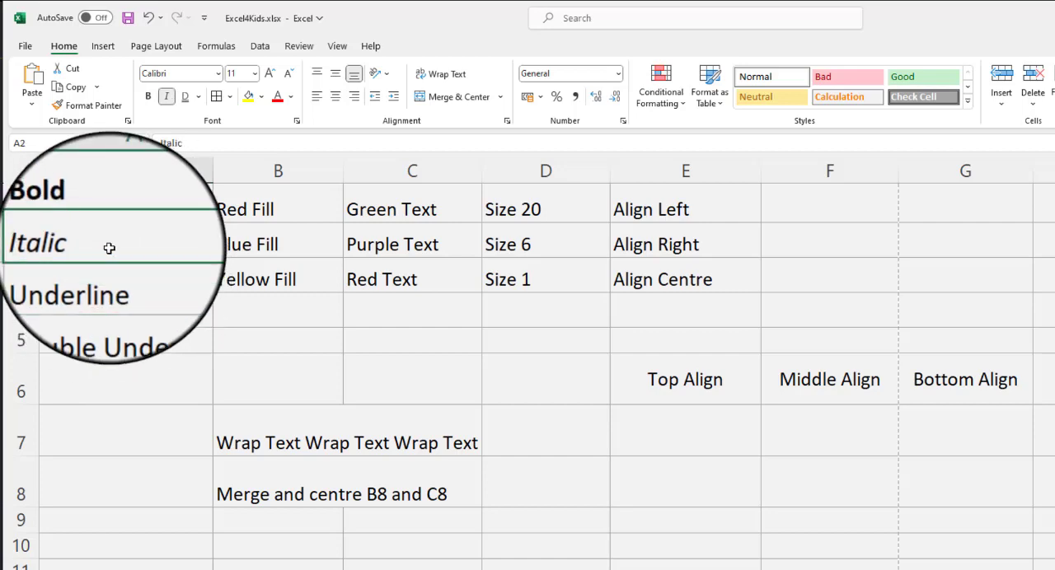
# Step: Apply a single underline to the text in cell A3 and a double underline to the text in cell A4
pyautogui.click(115, 277)
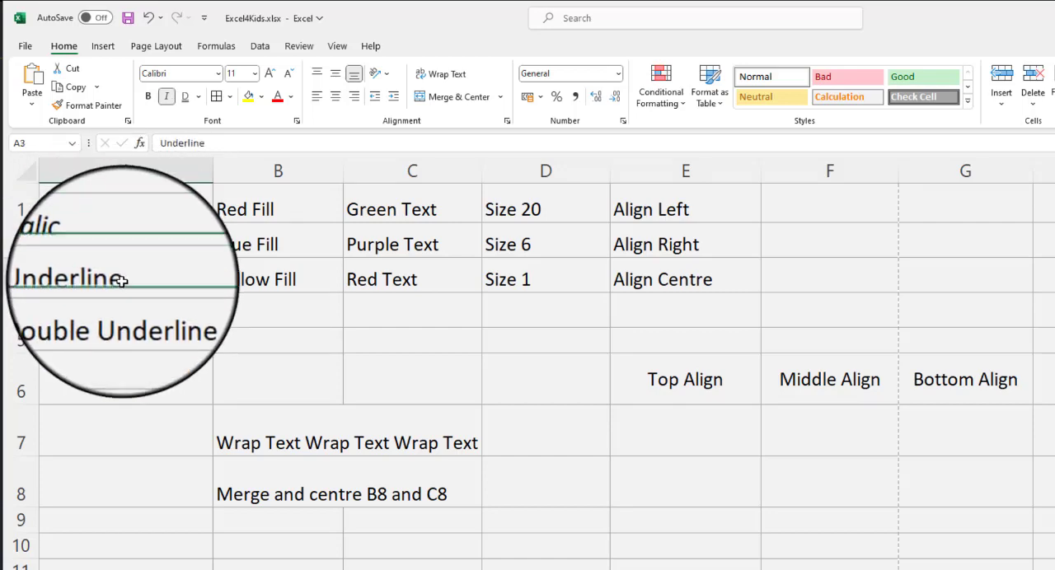
pyautogui.click(199, 97)
pyautogui.click(195, 111)
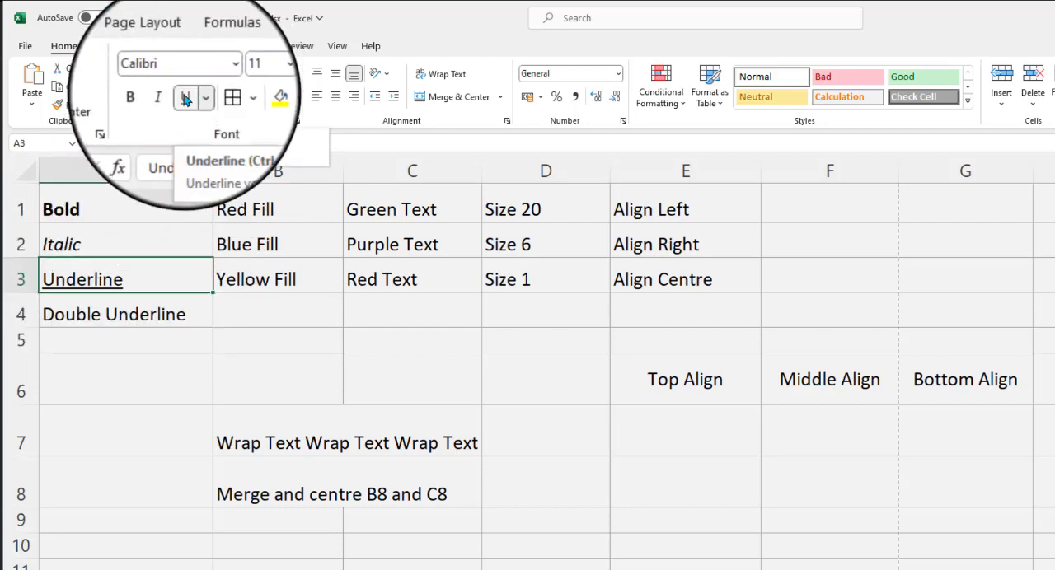
pyautogui.click(137, 315)
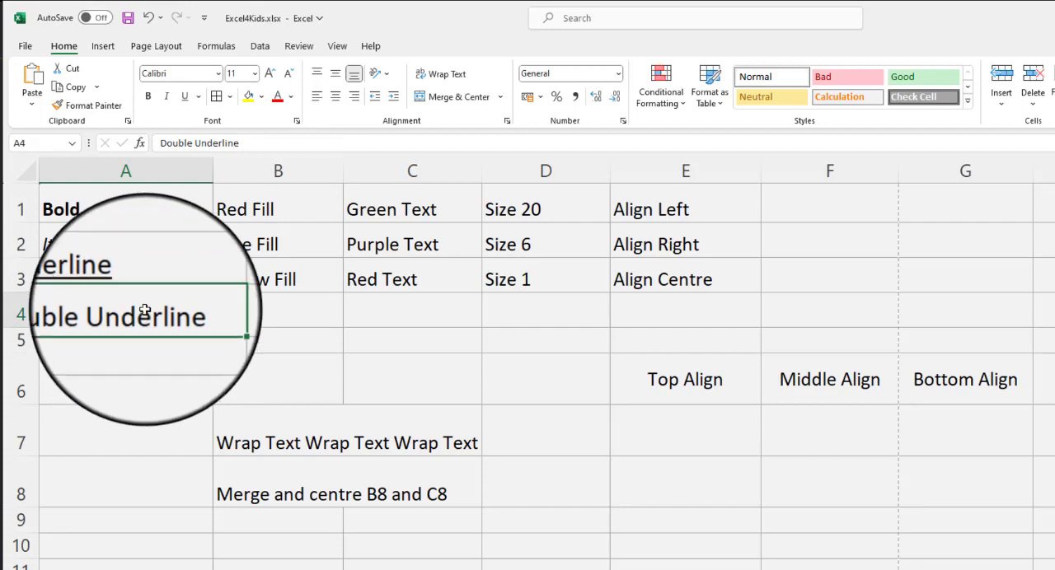
pyautogui.click(198, 107)
pyautogui.click(214, 137)
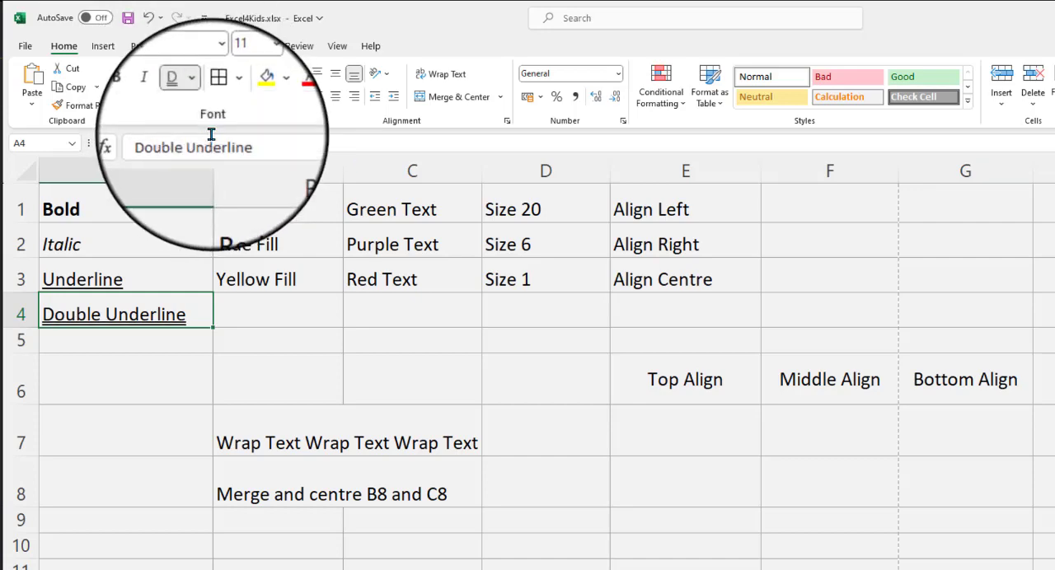
pyautogui.click(147, 334)
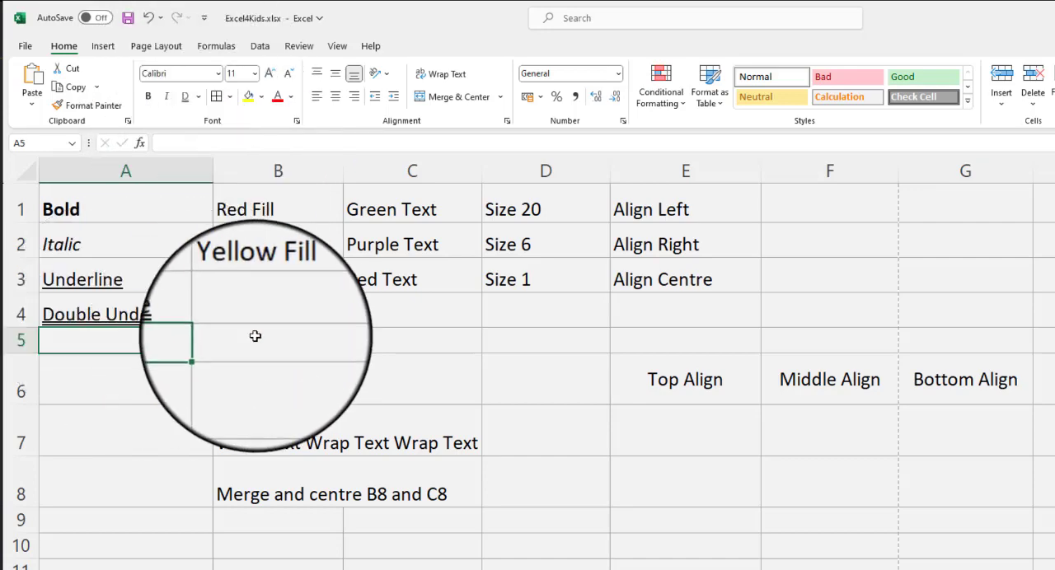
# Step: Fill cell B1 with standard red and cell B2 with the blue theme color
pyautogui.click(288, 204)
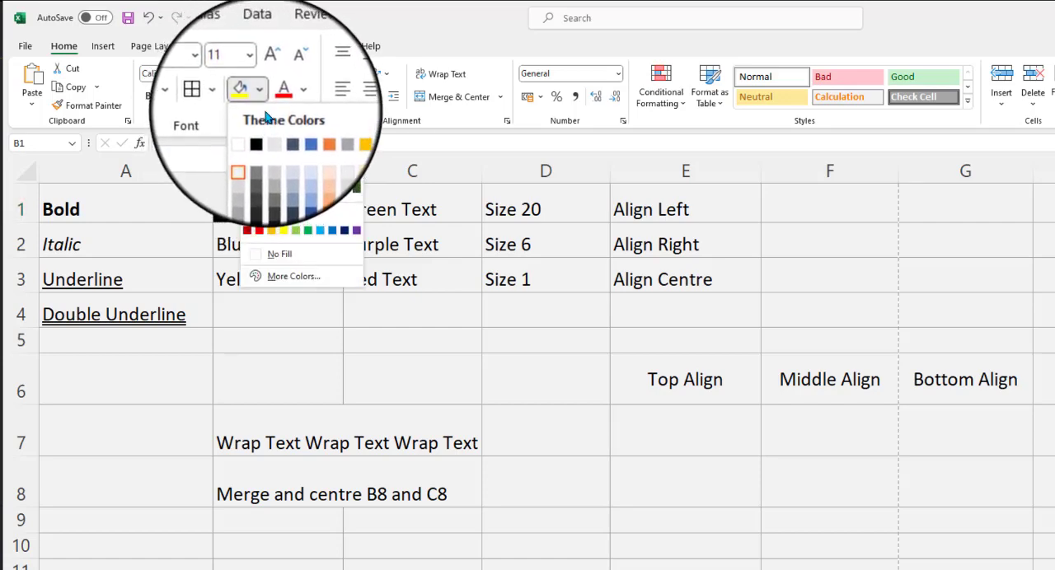
pyautogui.click(260, 233)
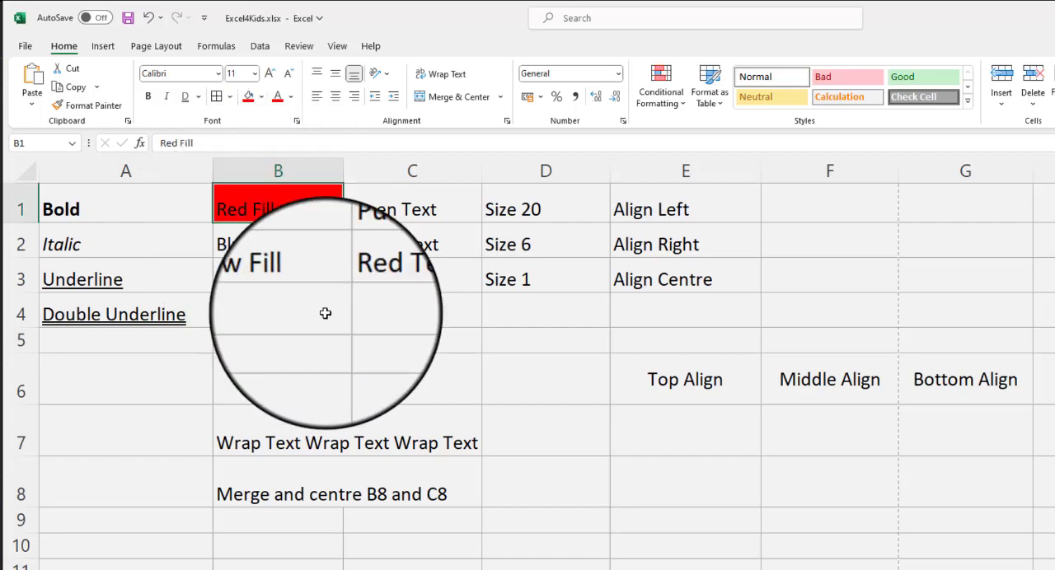
pyautogui.click(310, 241)
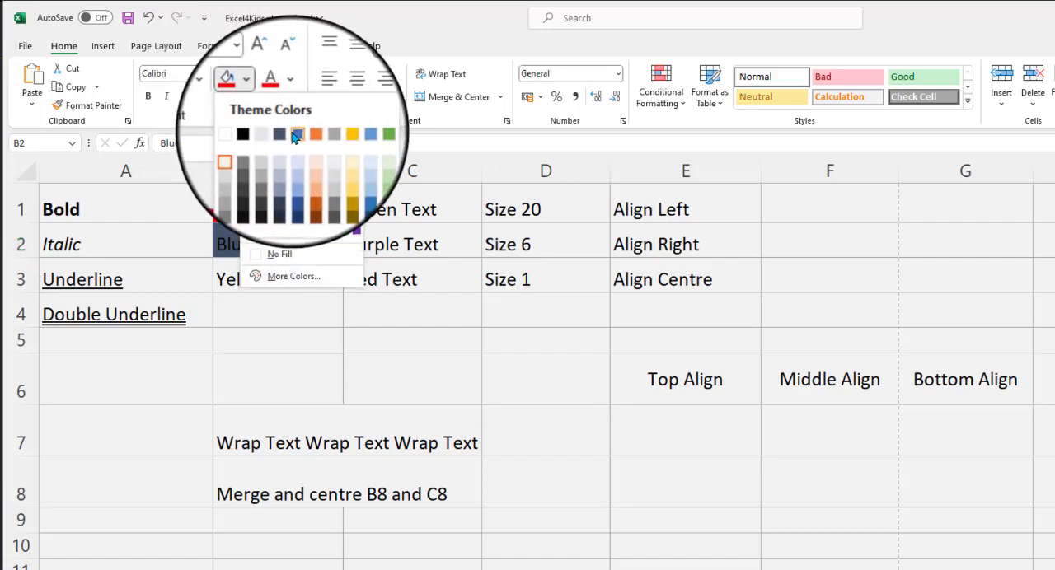
pyautogui.click(296, 137)
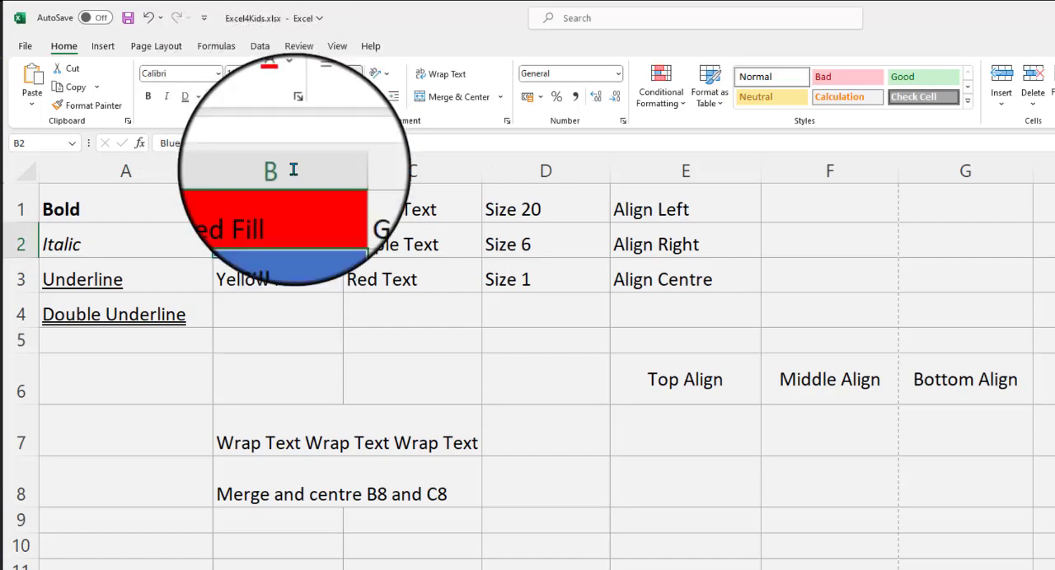
# Step: Fill cell B3 with a custom light yellow mixed from the color spectrum and its brightness scale
pyautogui.click(292, 279)
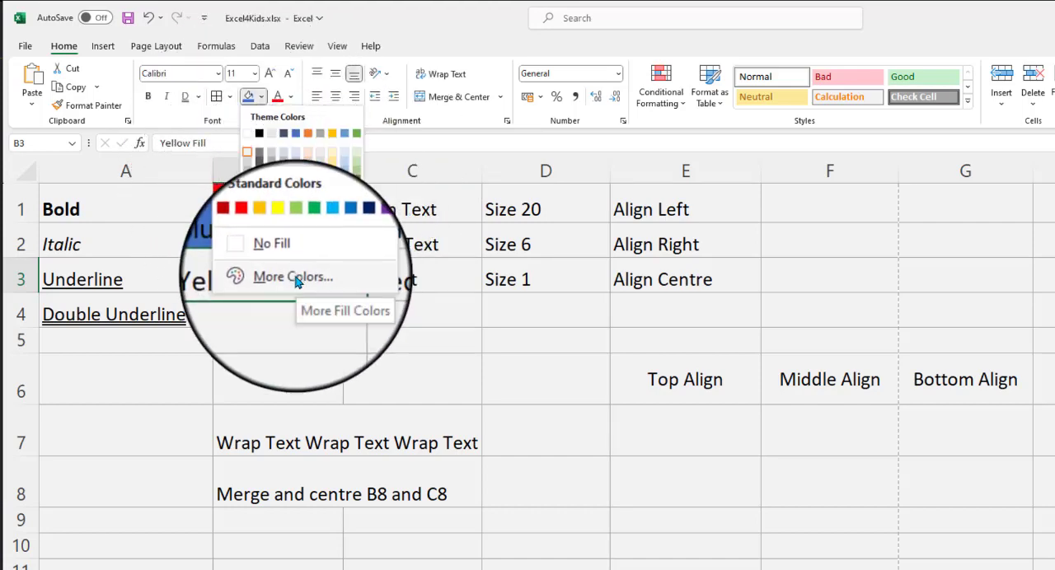
pyautogui.click(294, 277)
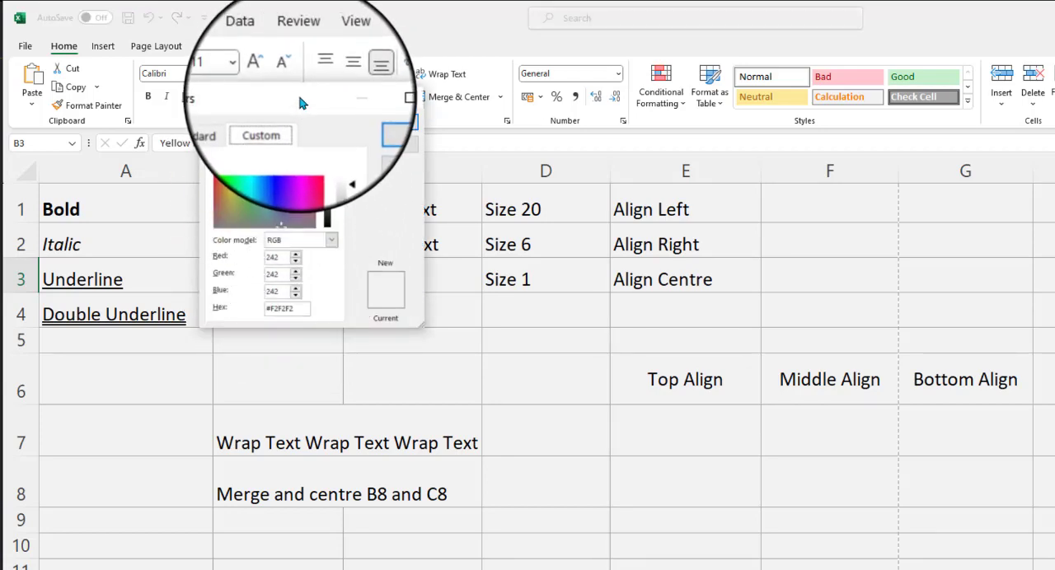
pyautogui.moveTo(300, 102); pyautogui.dragTo(451, 101)
pyautogui.click(381, 164)
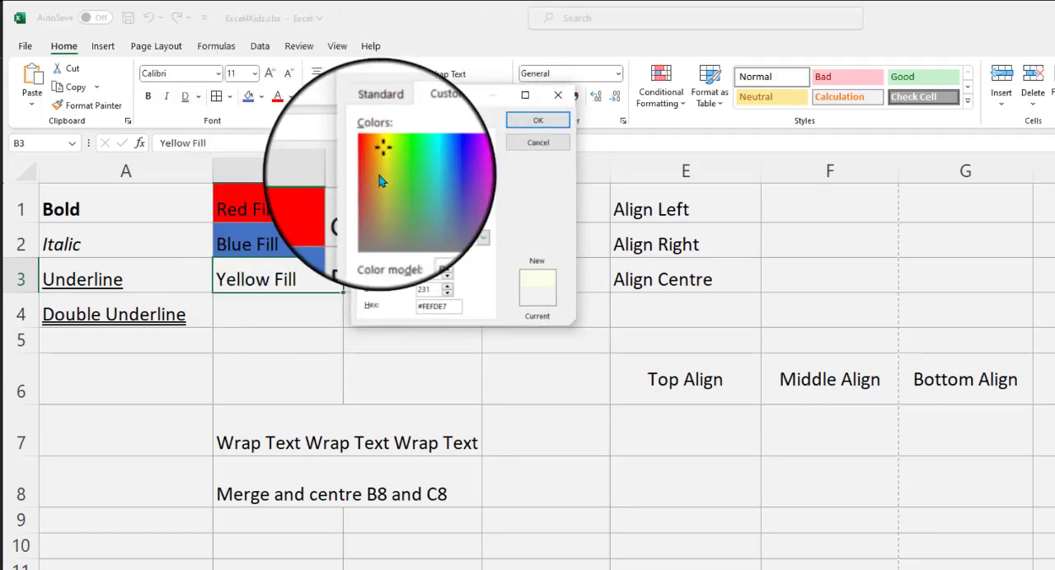
pyautogui.click(380, 175)
pyautogui.moveTo(484, 154); pyautogui.dragTo(485, 170)
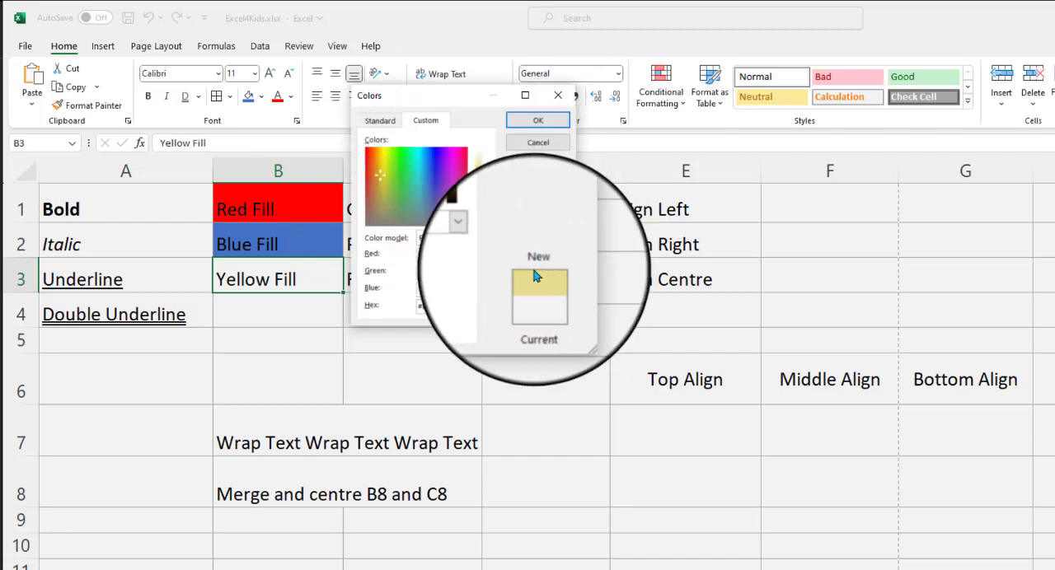
pyautogui.doubleClick(383, 156)
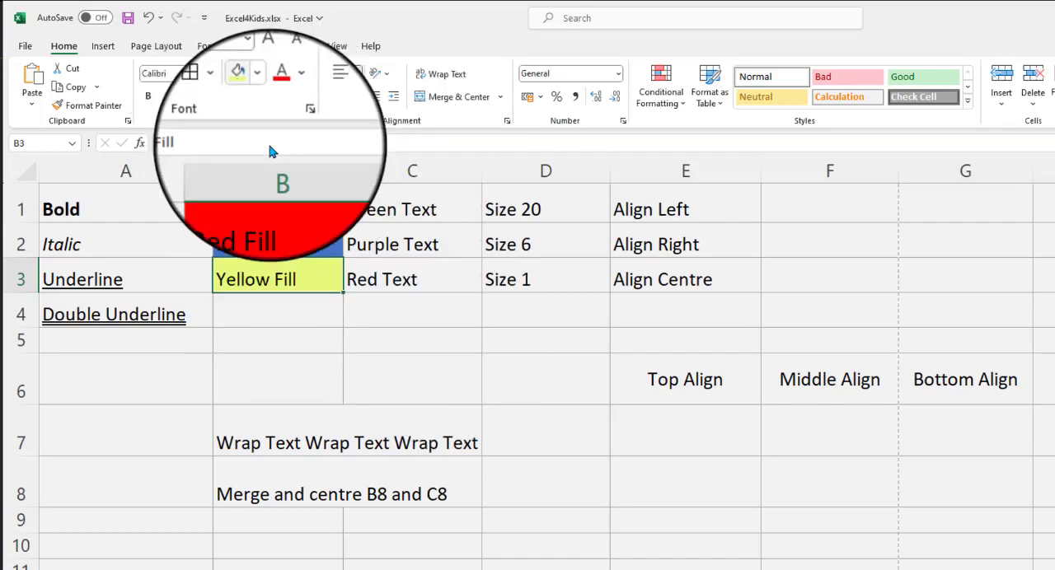
# Step: Set the font color to green in cell C1 and to standard purple in cell C2
pyautogui.click(417, 212)
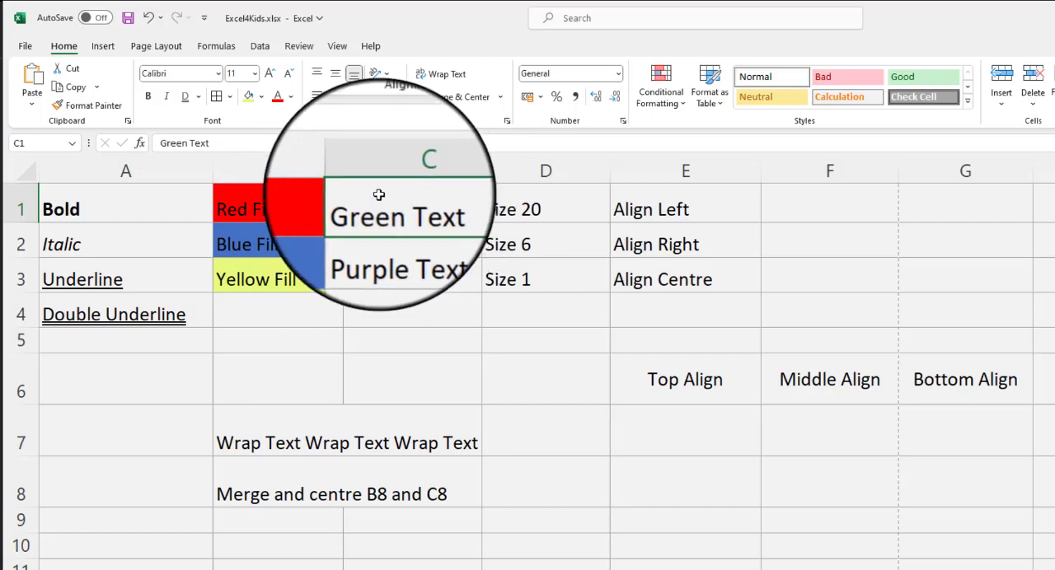
pyautogui.click(291, 97)
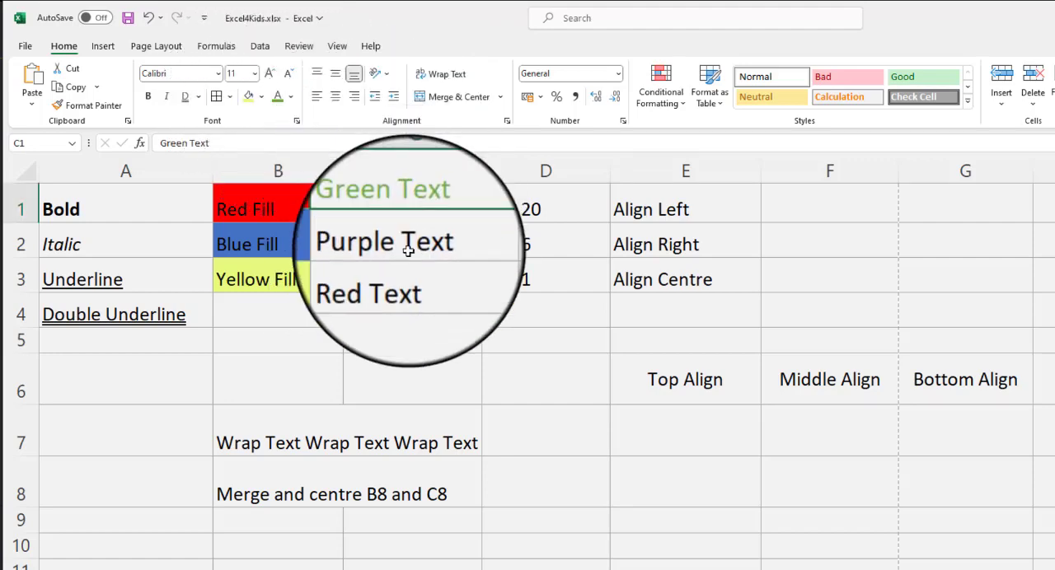
pyautogui.click(446, 250)
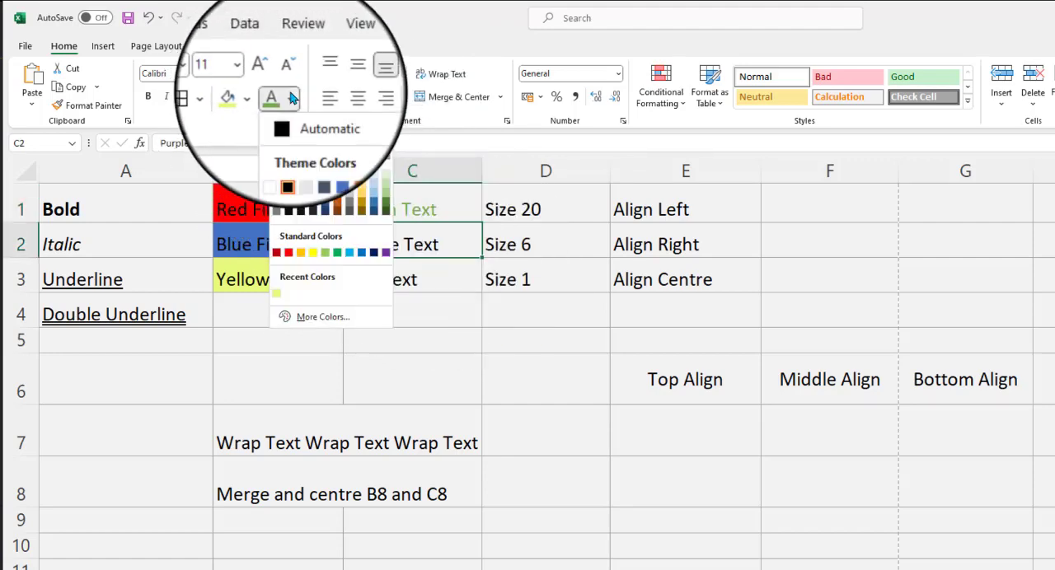
pyautogui.click(386, 252)
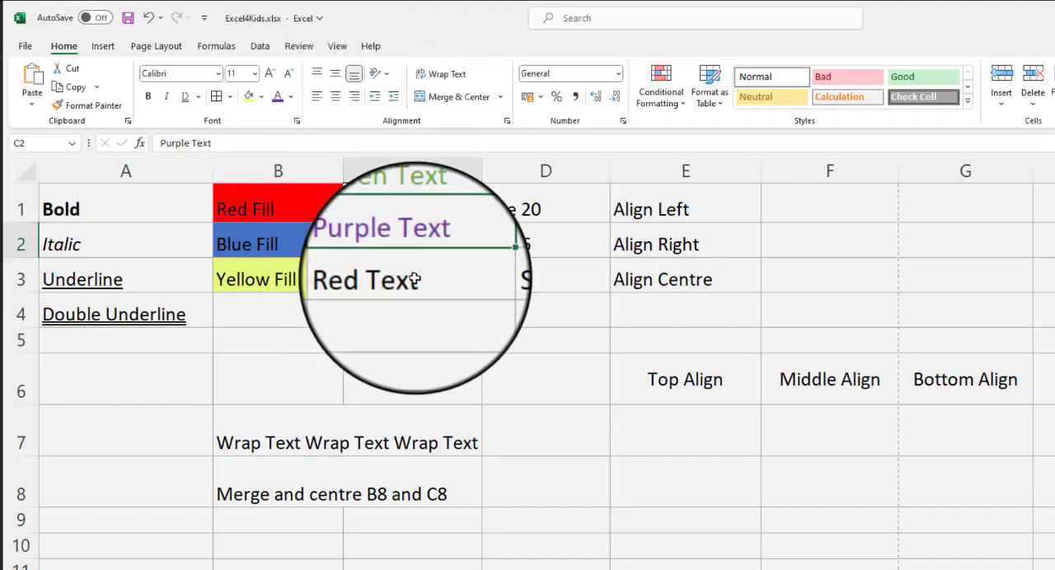
# Step: Set the font color to standard red in cell C3 and to the blue theme color in cell B1
pyautogui.click(415, 280)
pyautogui.click(290, 96)
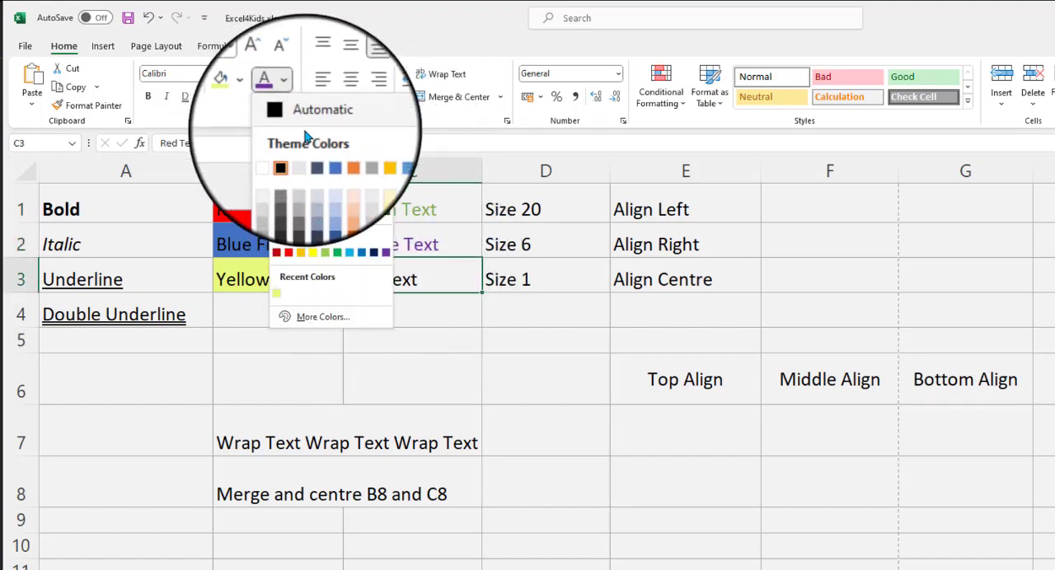
pyautogui.click(289, 255)
pyautogui.click(443, 349)
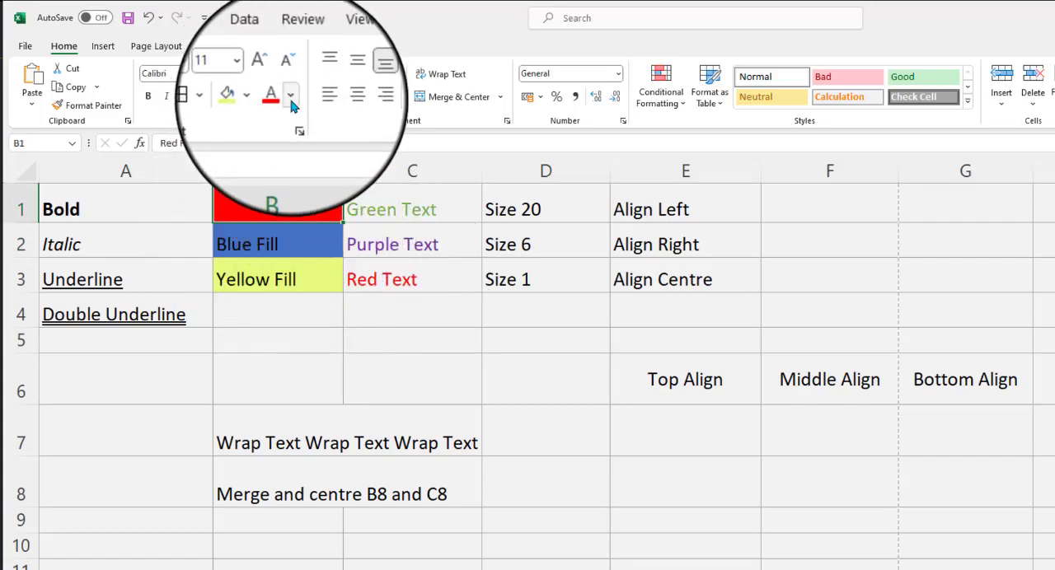
pyautogui.click(283, 96)
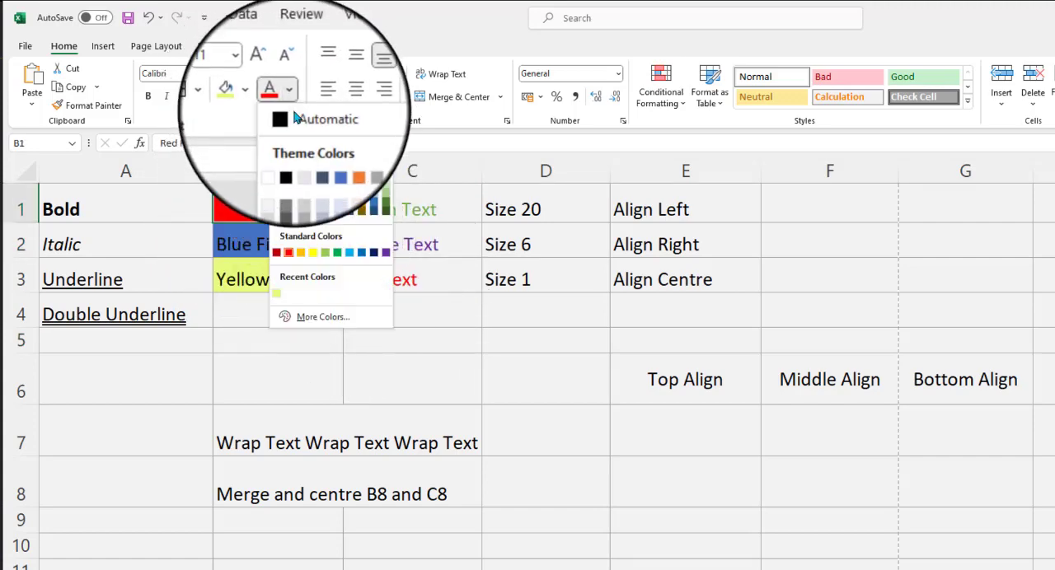
pyautogui.click(326, 159)
pyautogui.click(424, 362)
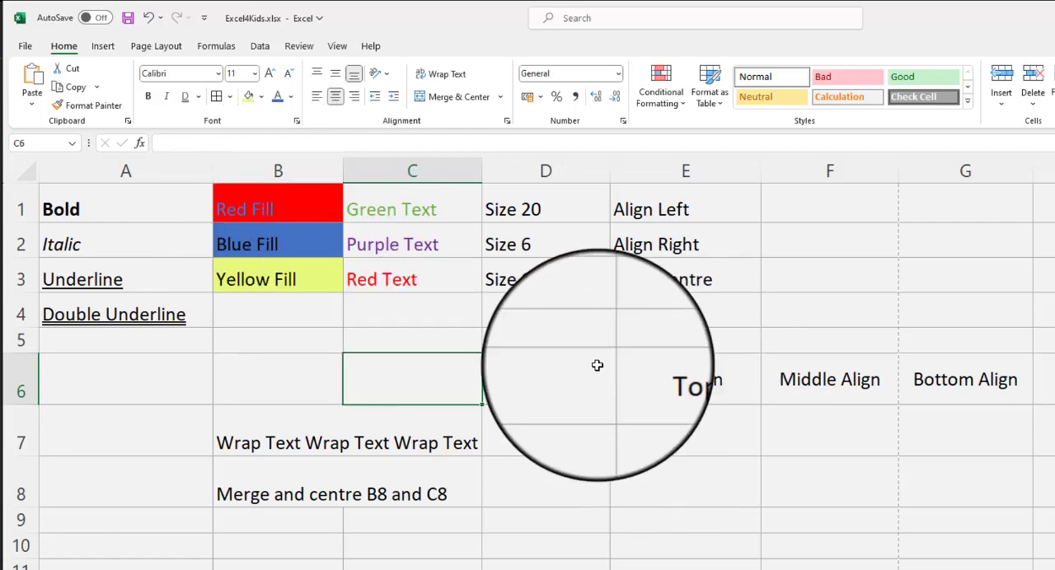
# Step: Set the font size to 20 in cell D1 and to 6 in cell D2
pyautogui.click(582, 207)
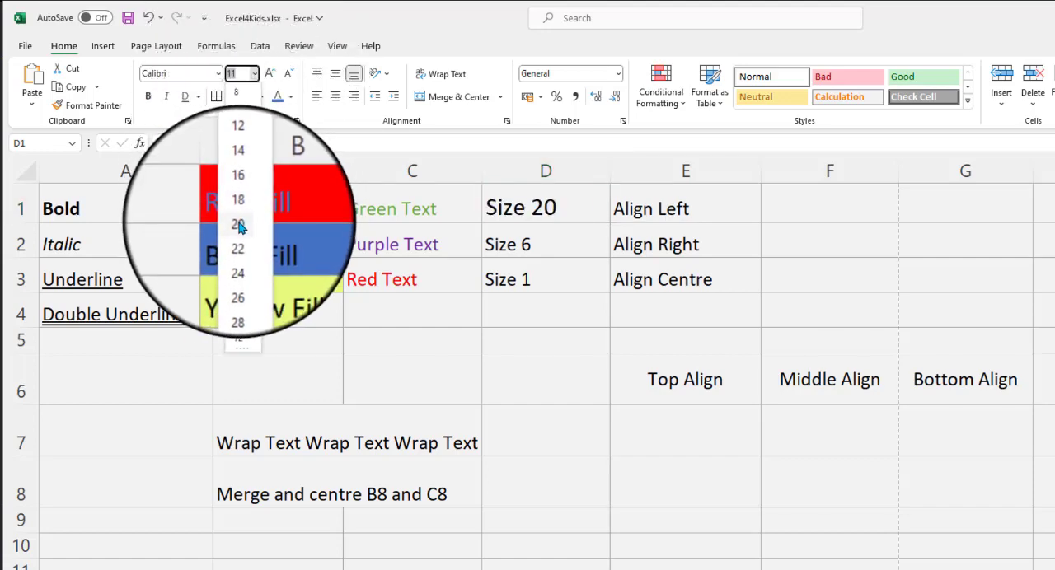
pyautogui.click(238, 225)
pyautogui.click(522, 243)
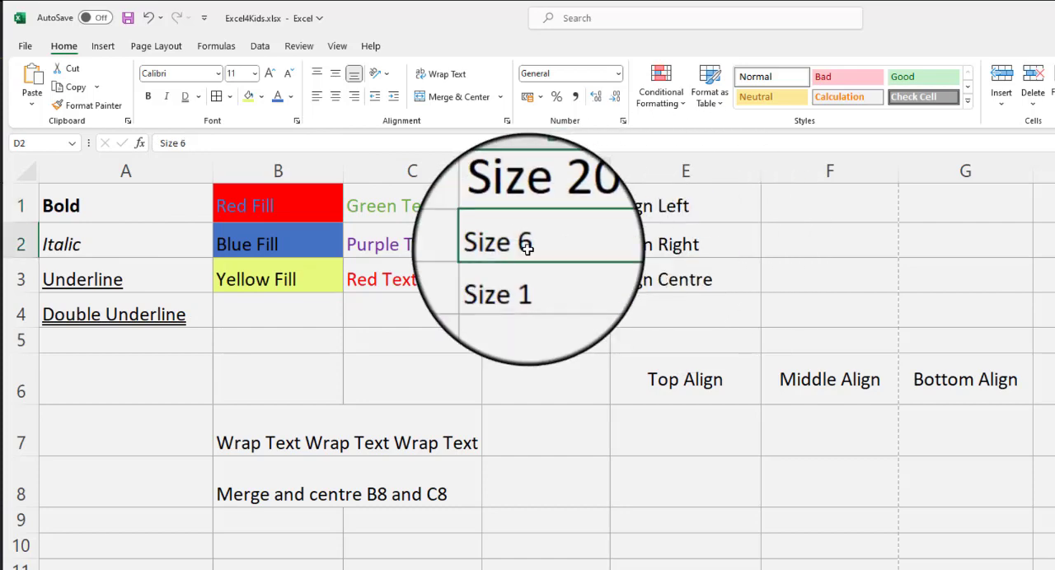
pyautogui.click(254, 73)
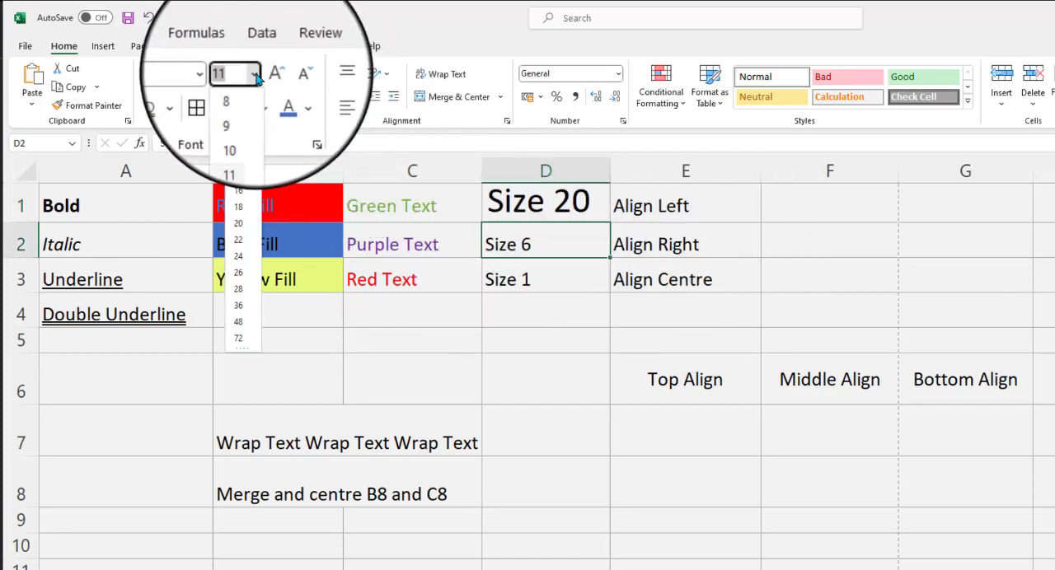
pyautogui.click(243, 100)
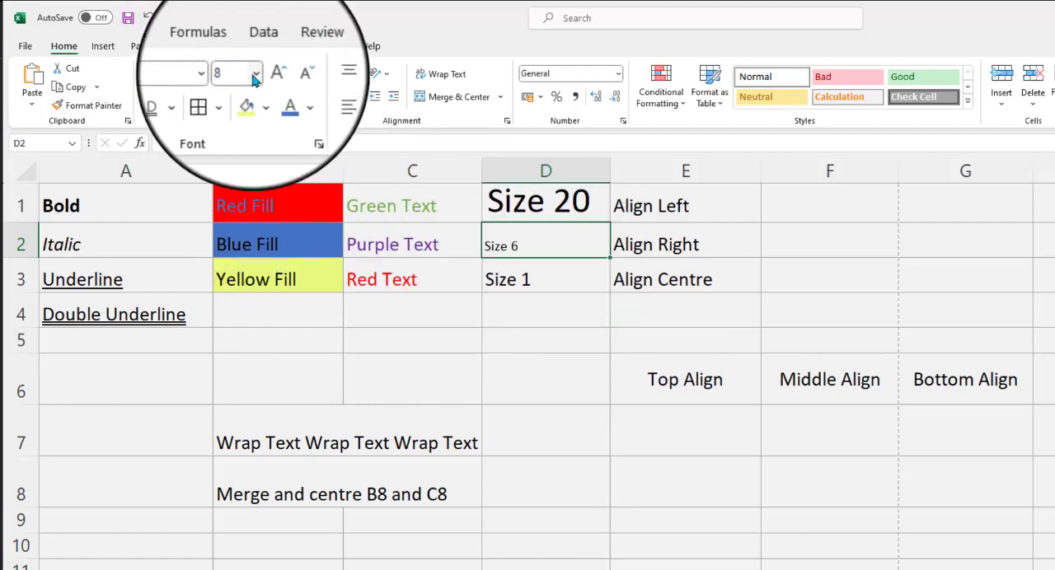
pyautogui.click(240, 76)
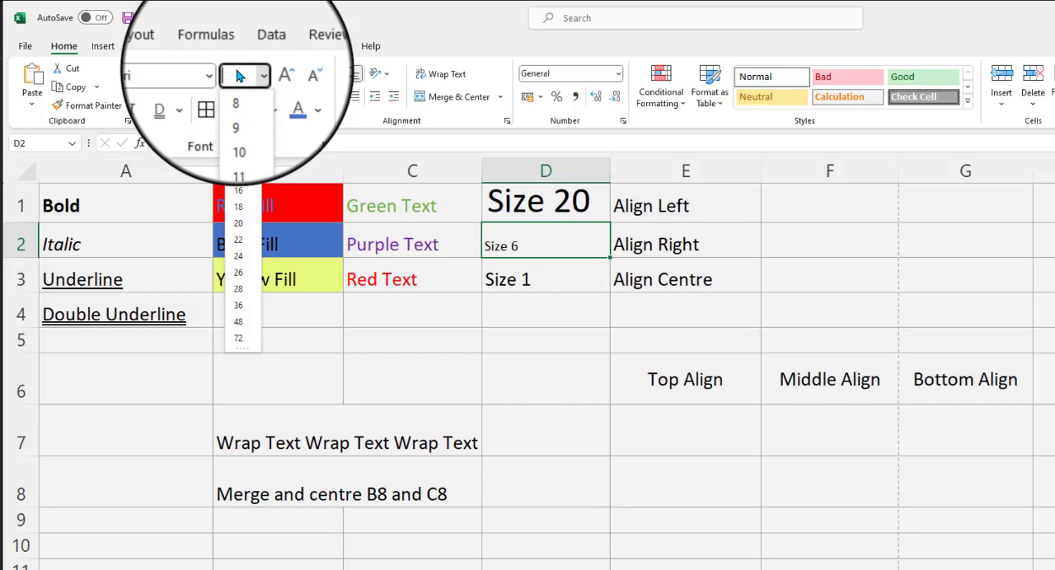
pyautogui.write('6')
pyautogui.press('Return')
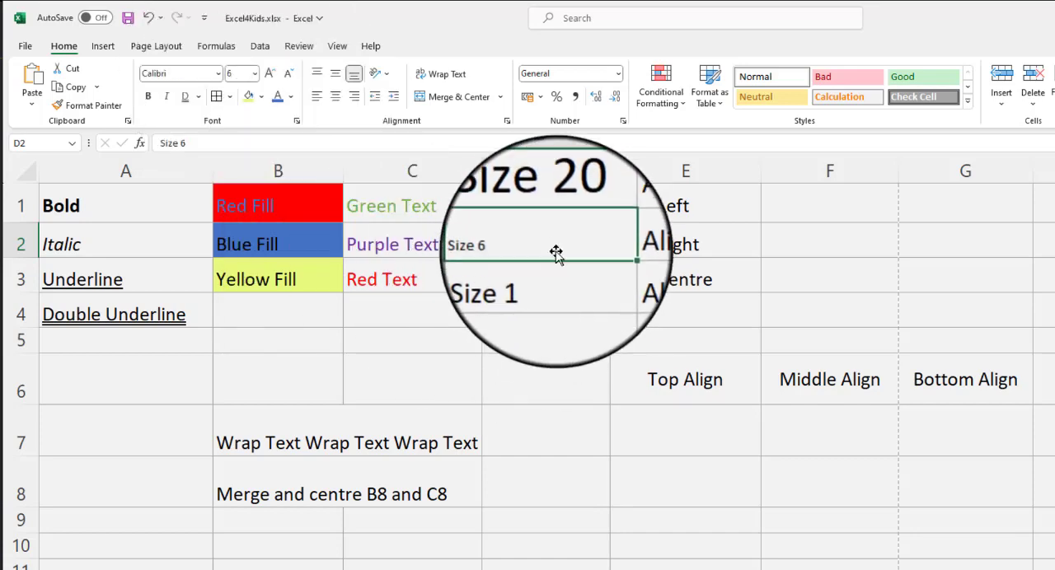
# Step: Set the font size of the text in cell D3 to 1
pyautogui.click(559, 281)
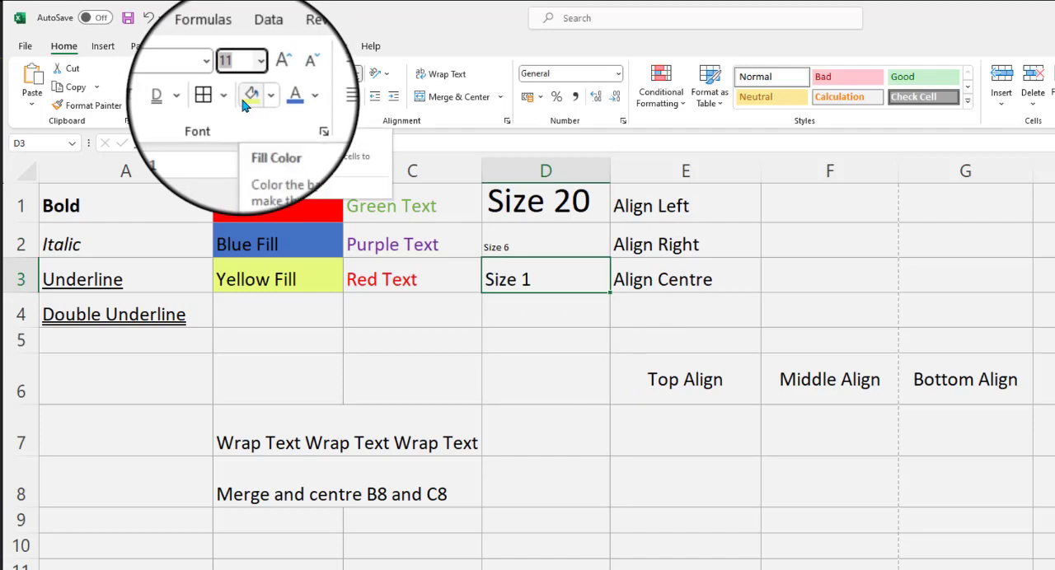
pyautogui.write('1')
pyautogui.press('Return')
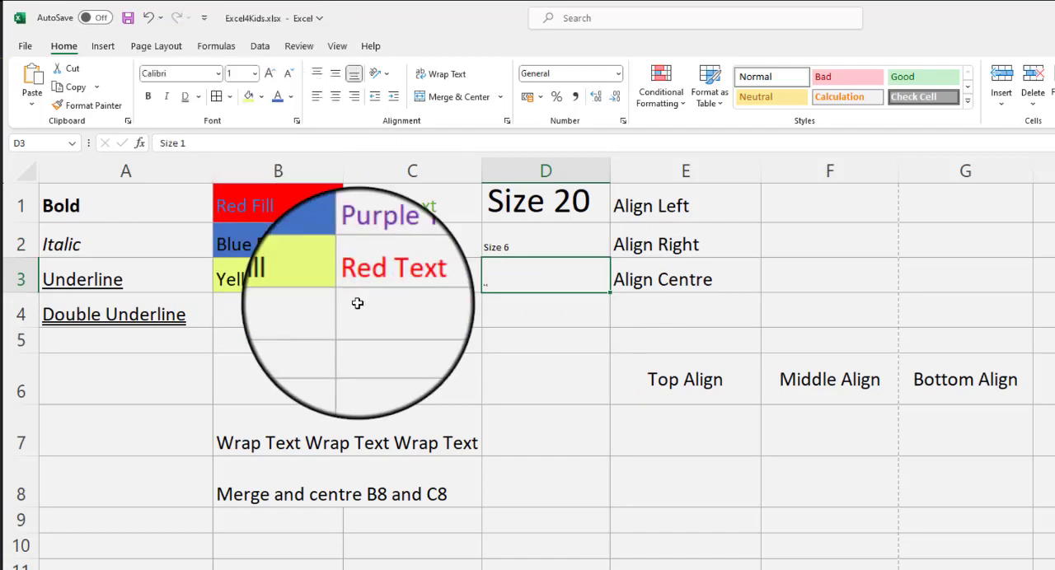
pyautogui.click(548, 311)
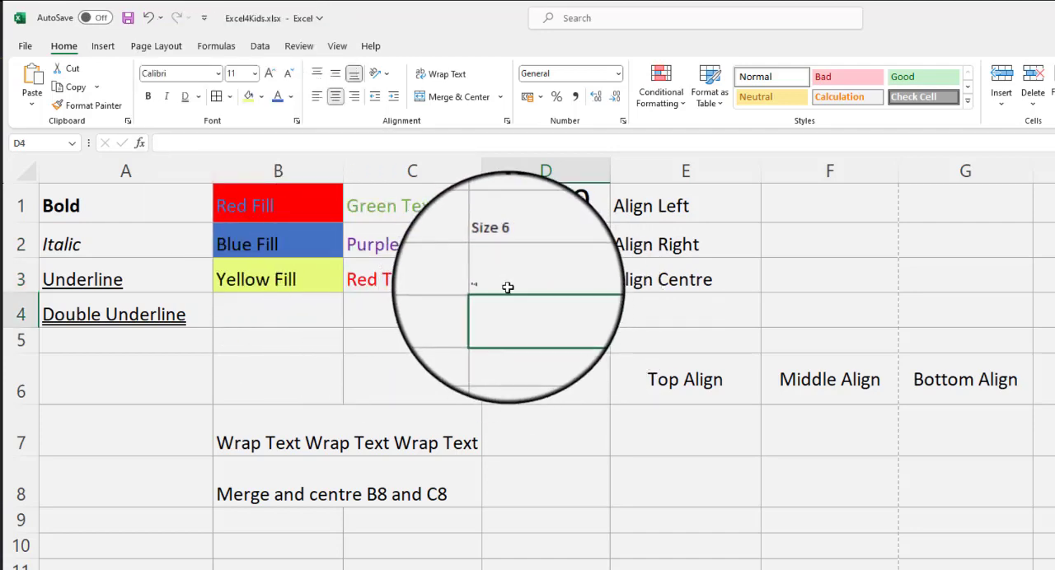
pyautogui.click(504, 286)
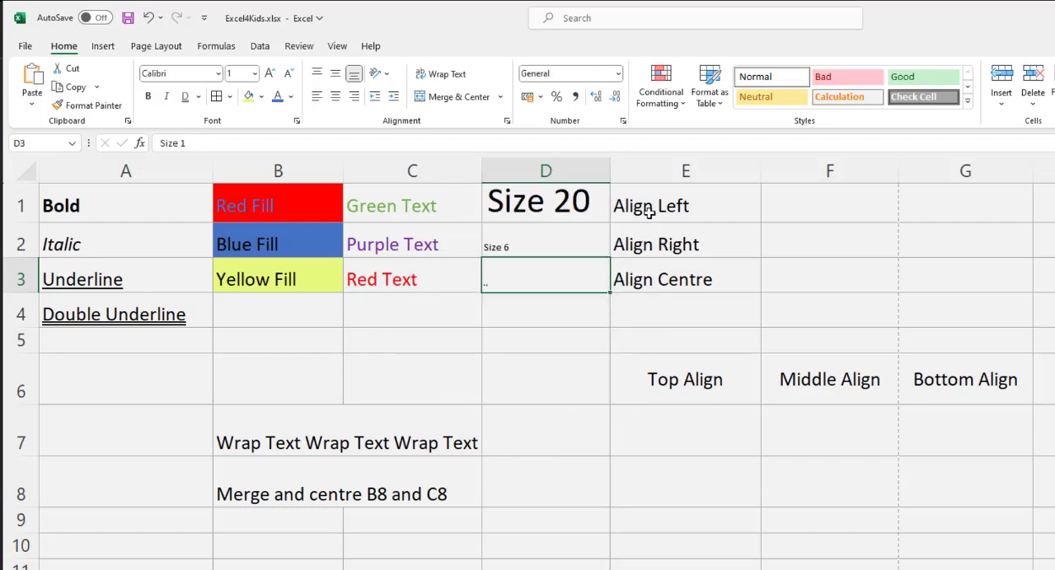
# Step: Set the horizontal alignment to left in cell E1, right in cell E2 and centre in cell E3
pyautogui.click(652, 210)
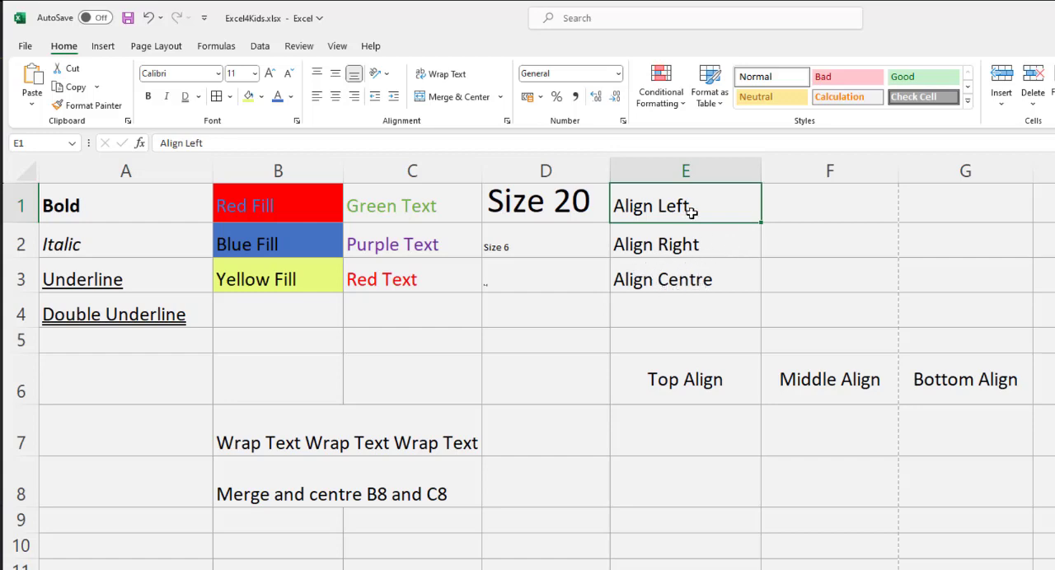
pyautogui.click(318, 98)
pyautogui.click(633, 239)
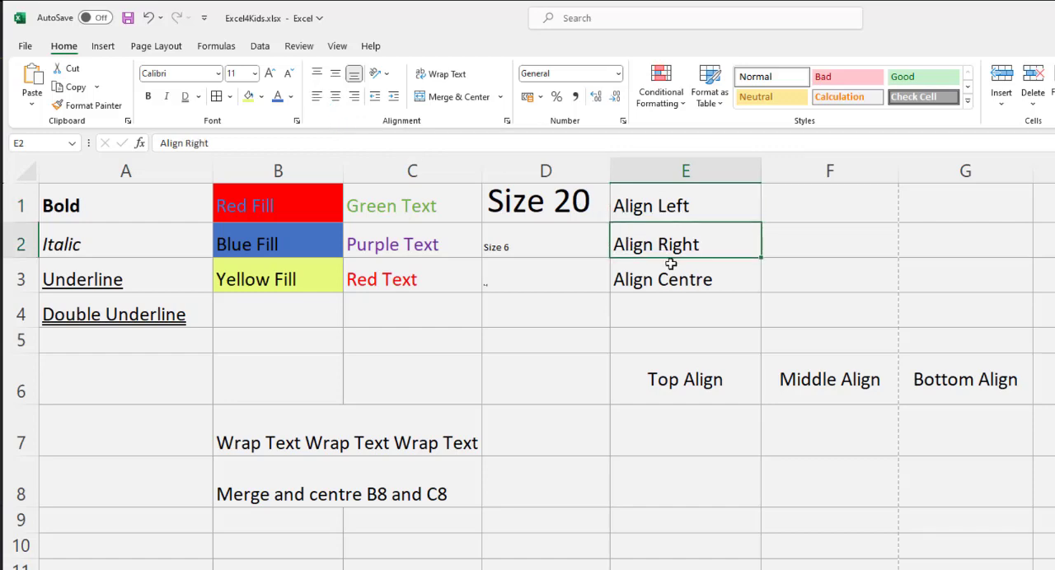
pyautogui.click(354, 97)
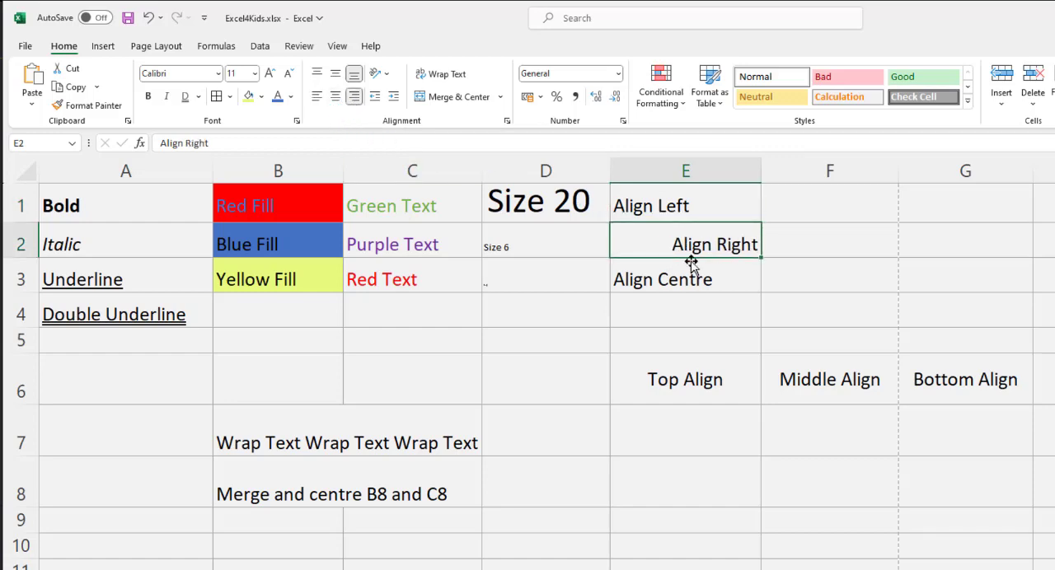
pyautogui.click(725, 275)
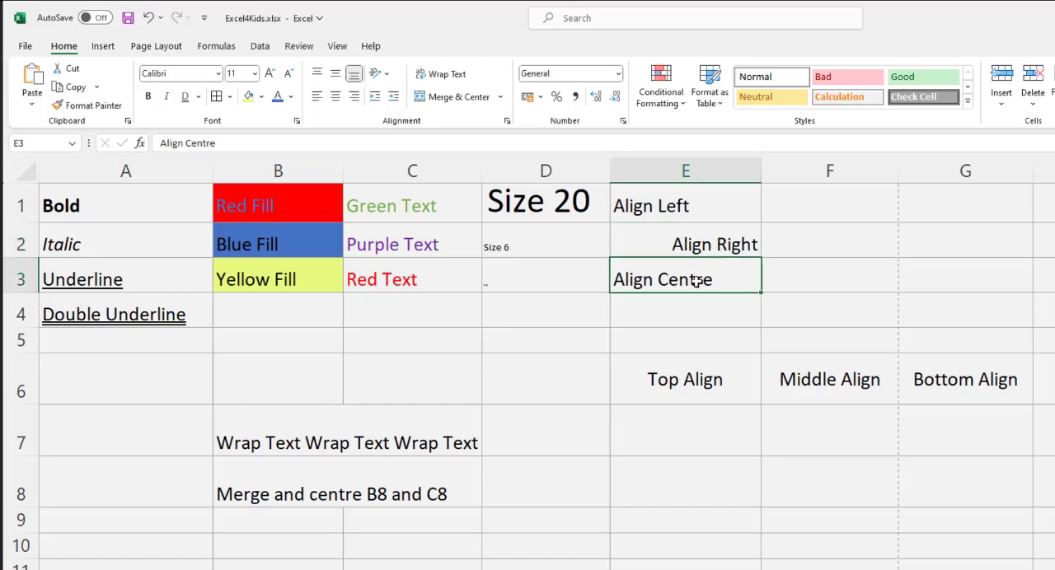
pyautogui.click(335, 101)
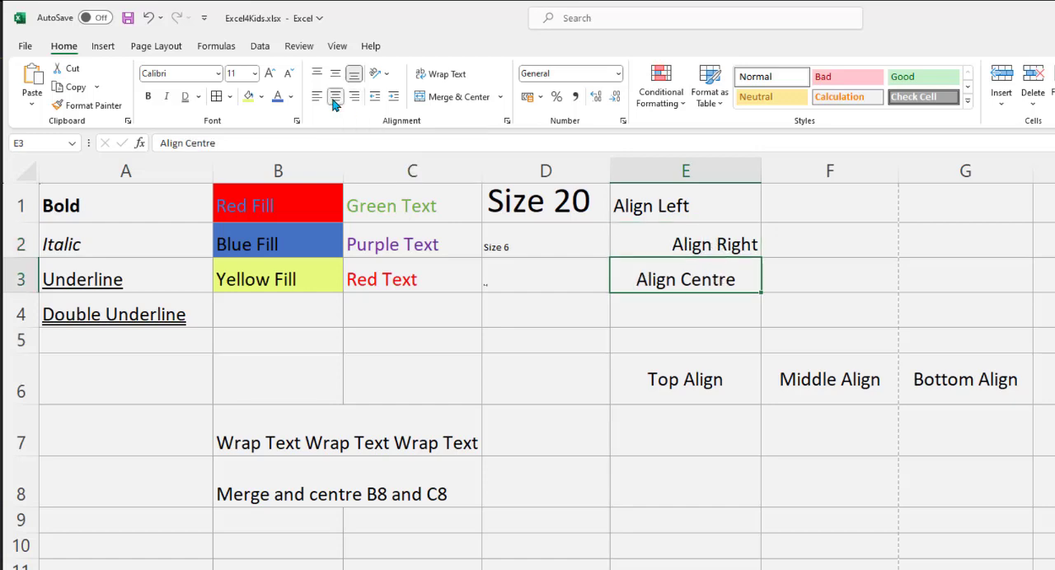
pyautogui.click(757, 323)
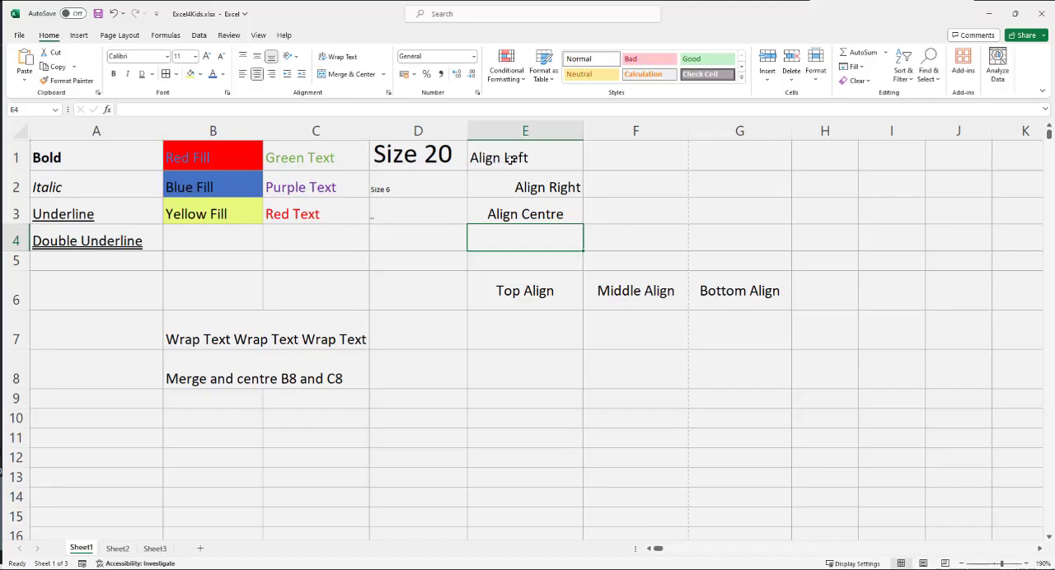
# Step: Set the vertical alignment to top in cell E6, middle in cell F6 and bottom in cell G6
pyautogui.click(524, 290)
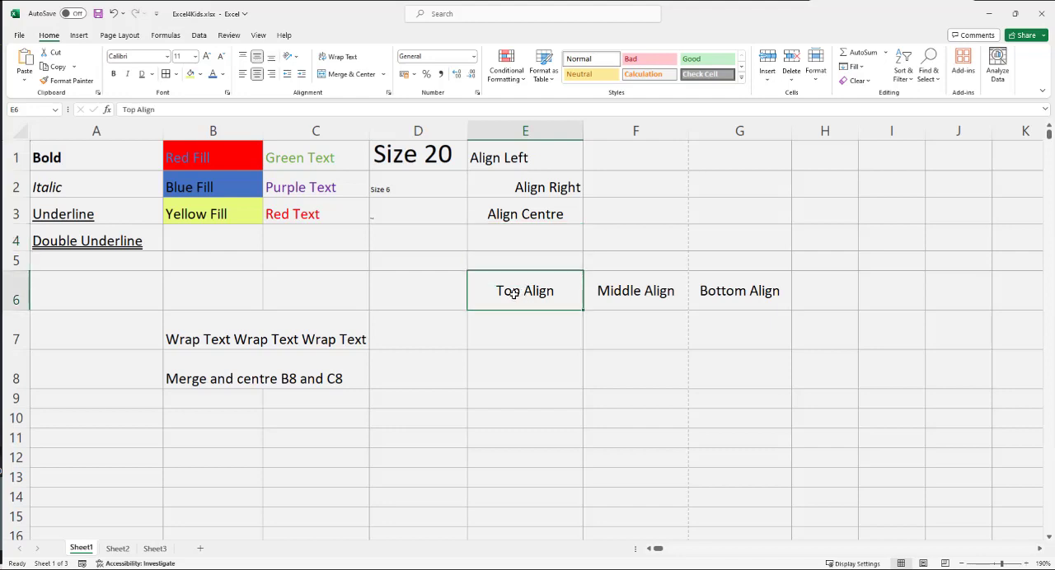
pyautogui.click(242, 57)
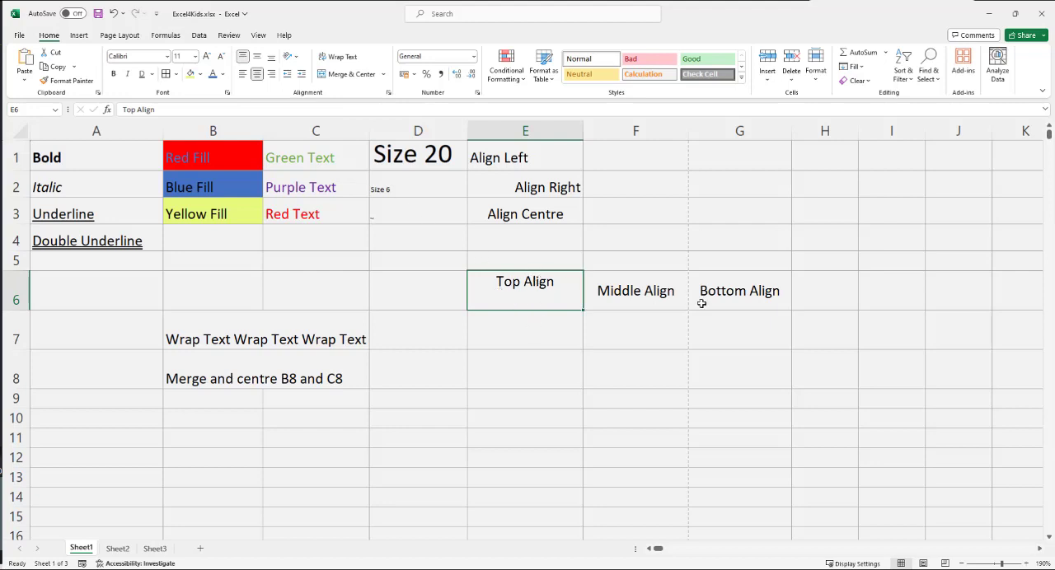
pyautogui.click(661, 295)
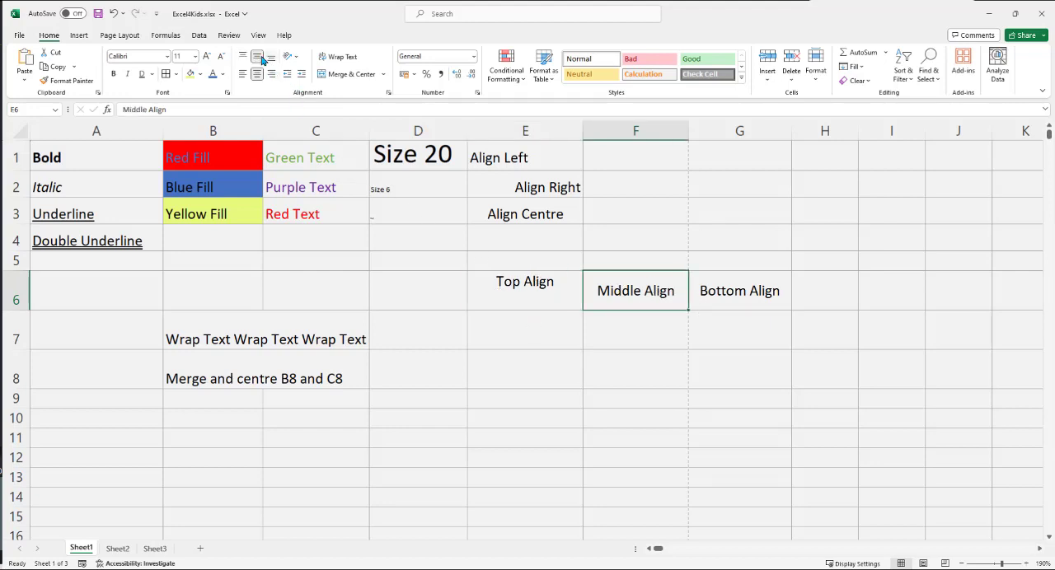
pyautogui.click(748, 292)
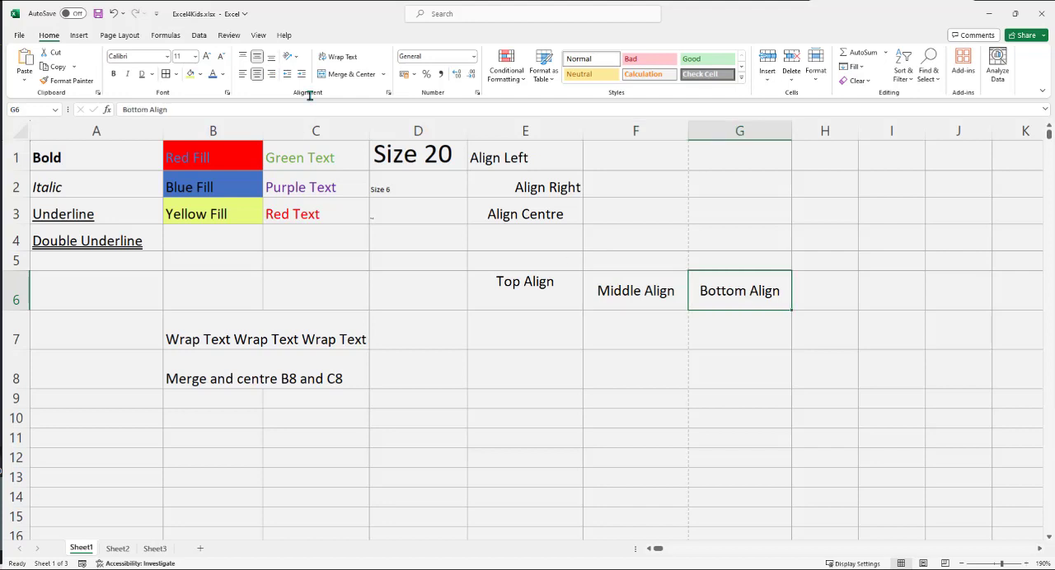
pyautogui.click(271, 56)
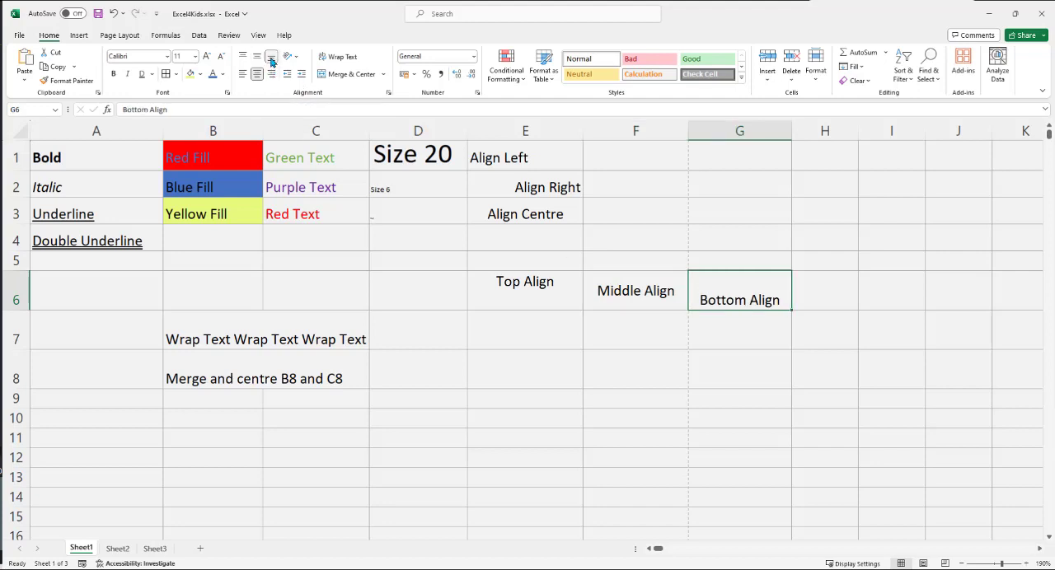
pyautogui.click(702, 356)
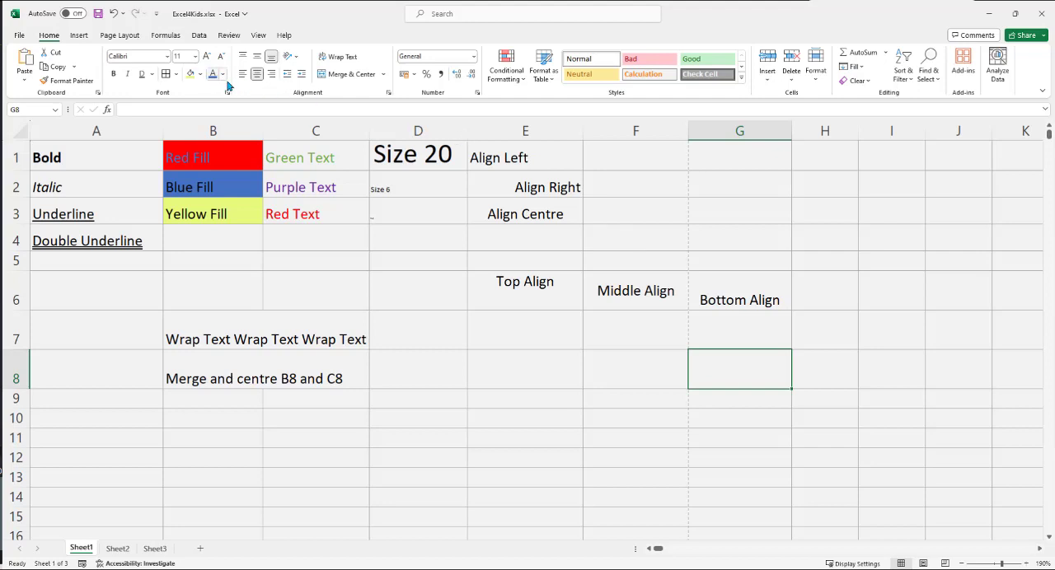
# Step: Try left and right horizontal alignment on the text in cell E6 and return it to centre
pyautogui.click(542, 283)
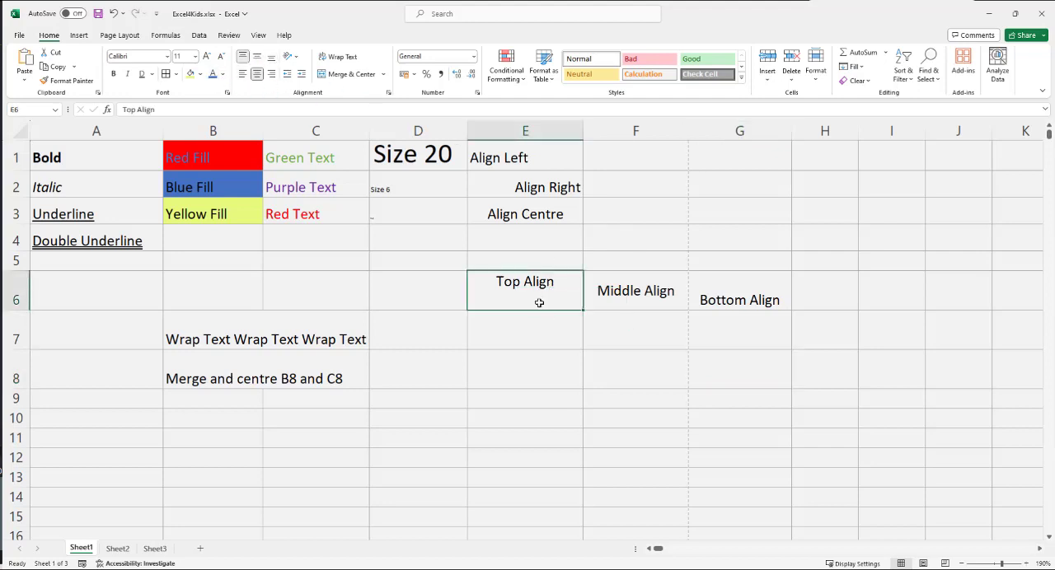
pyautogui.click(242, 75)
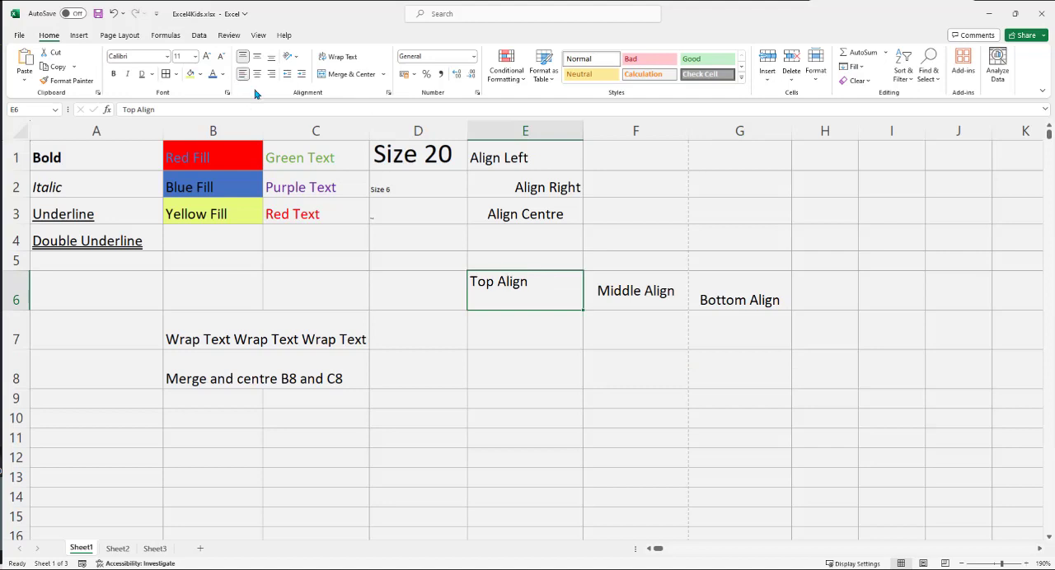
pyautogui.click(271, 74)
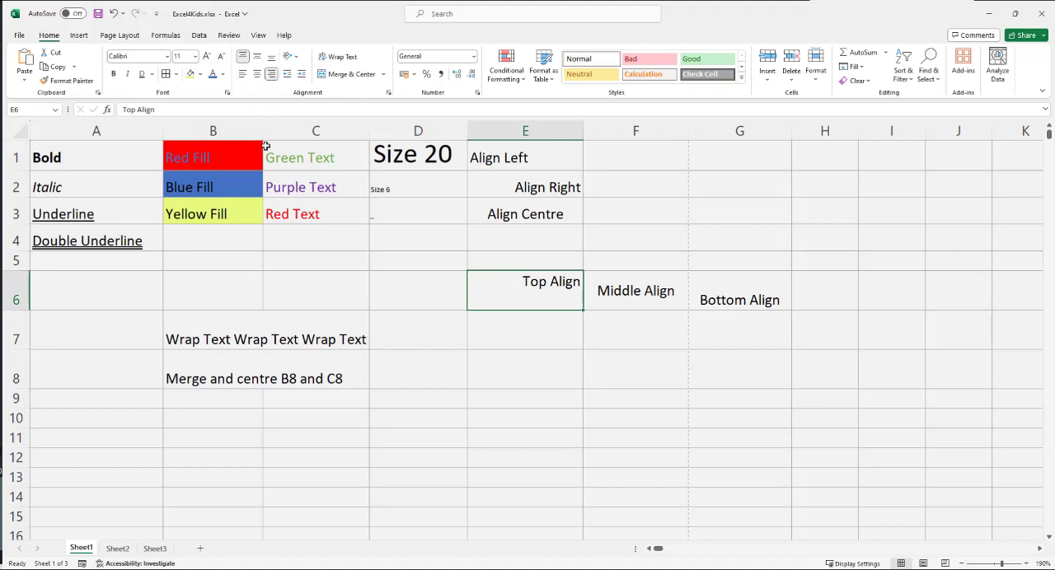
pyautogui.click(257, 75)
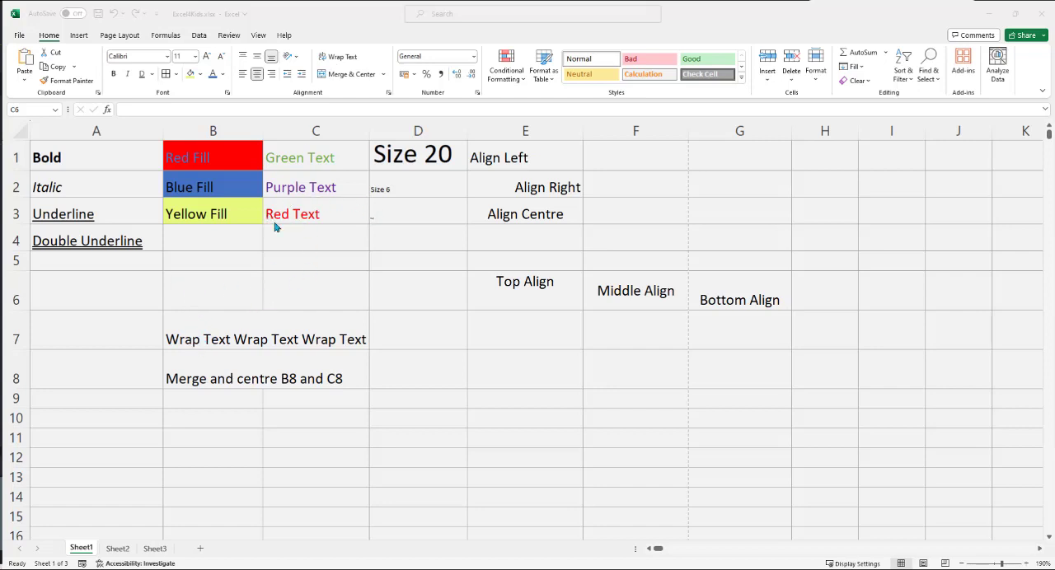
# Step: Wrap the text in cell B7 and make row 7 slightly taller
pyautogui.click(198, 322)
pyautogui.click(192, 320)
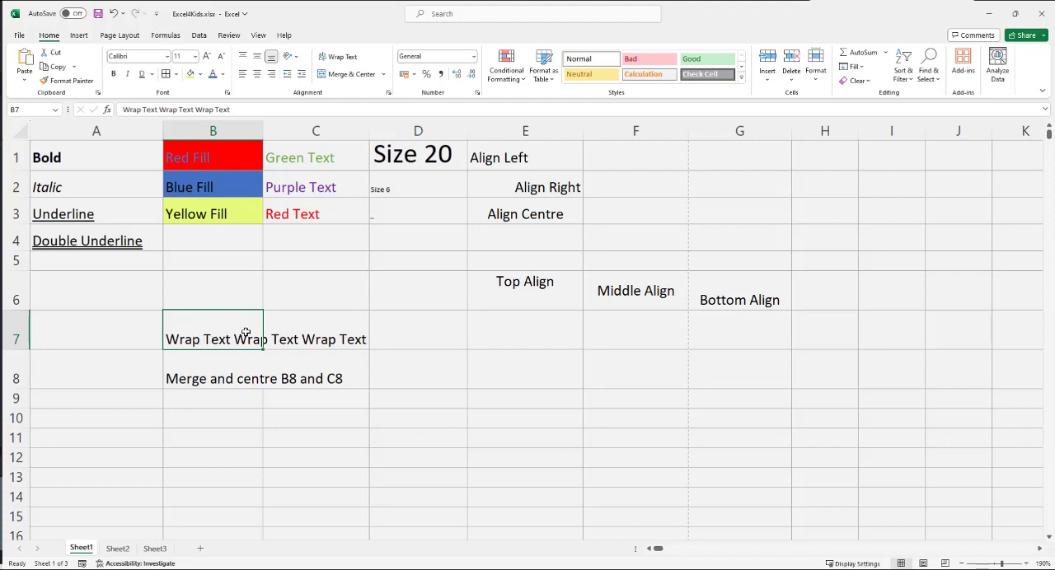
pyautogui.click(321, 327)
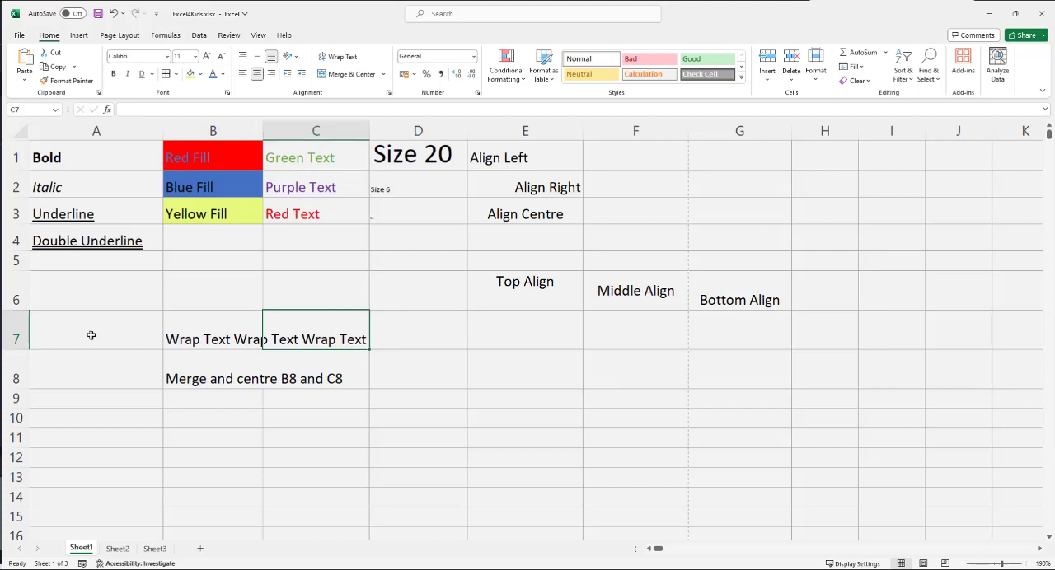
pyautogui.click(213, 328)
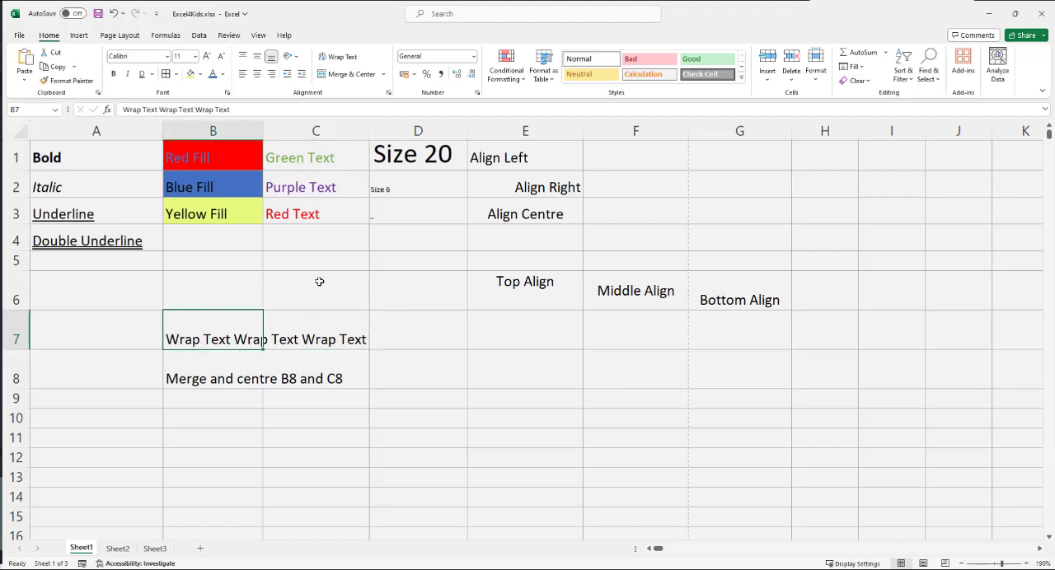
pyautogui.click(346, 63)
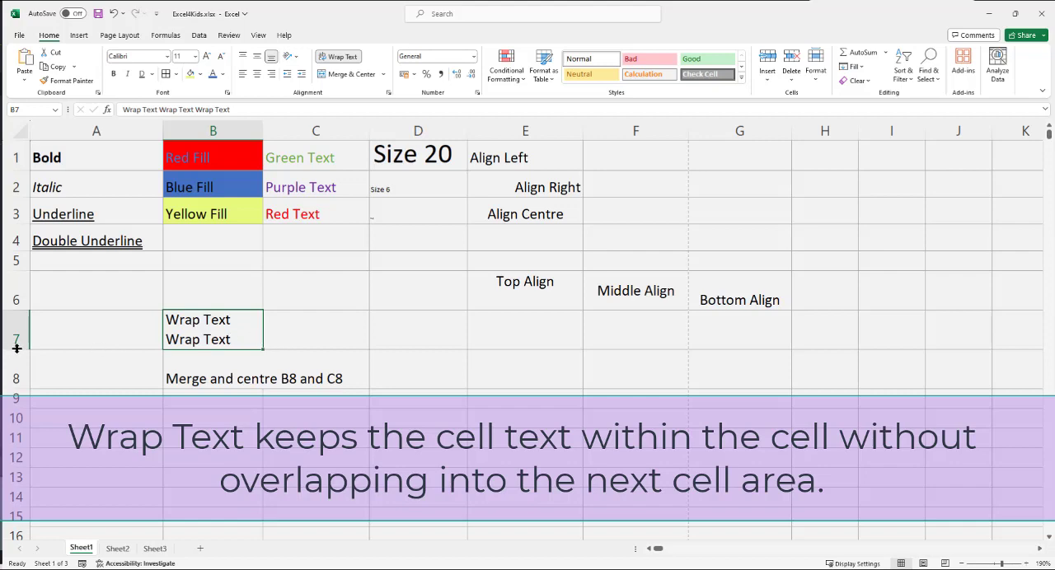
pyautogui.moveTo(17, 349); pyautogui.dragTo(15, 389)
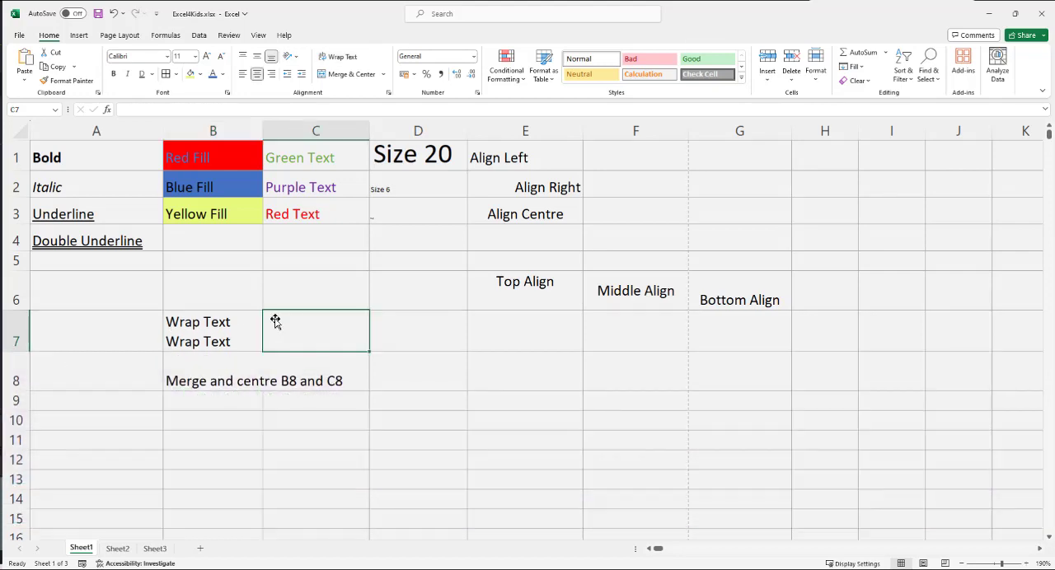
# Step: Try wrapping the text in cell B8 and turn the wrapping off again
pyautogui.click(190, 372)
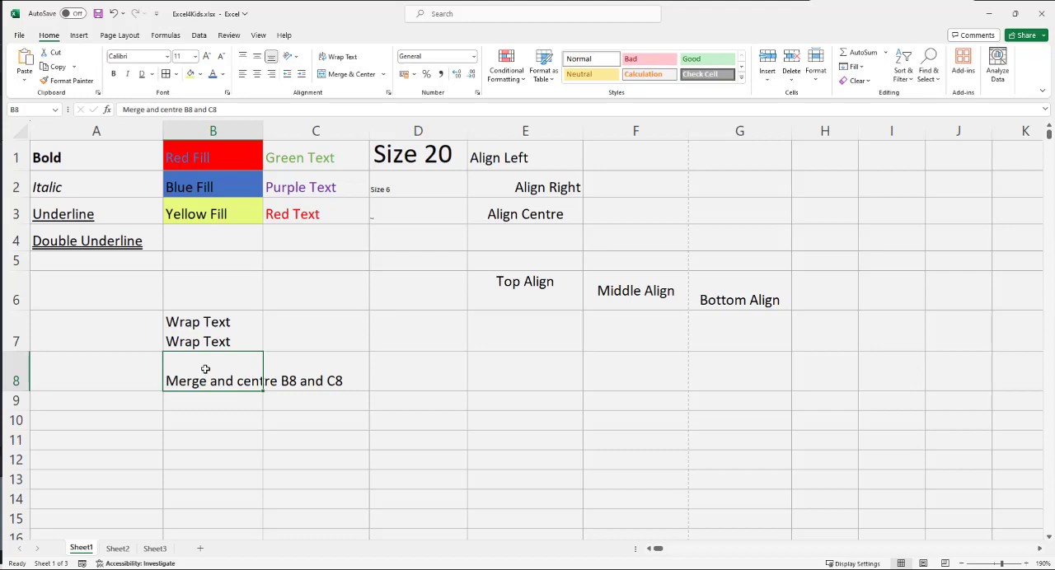
pyautogui.click(338, 58)
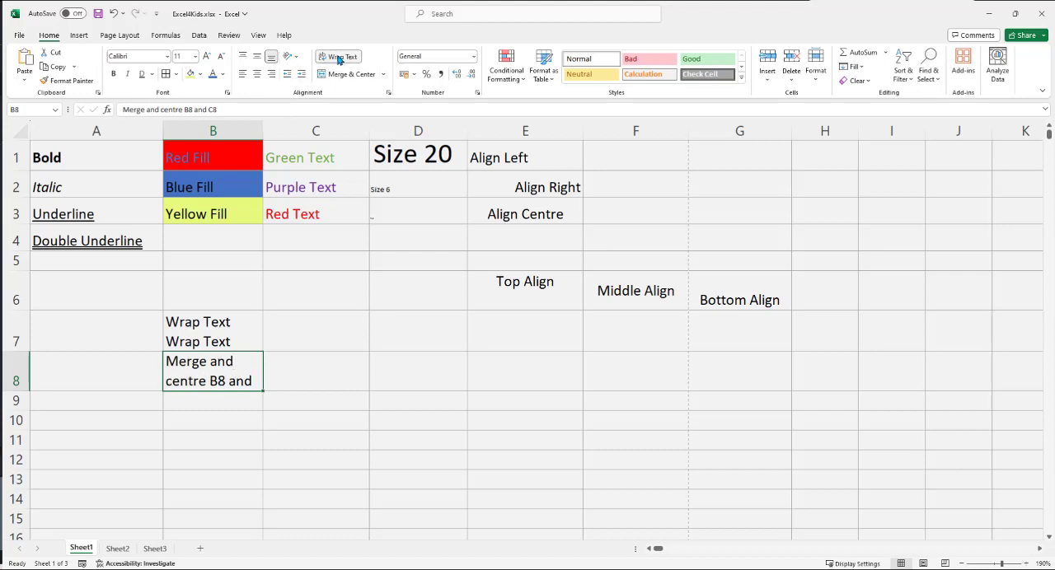
pyautogui.click(339, 59)
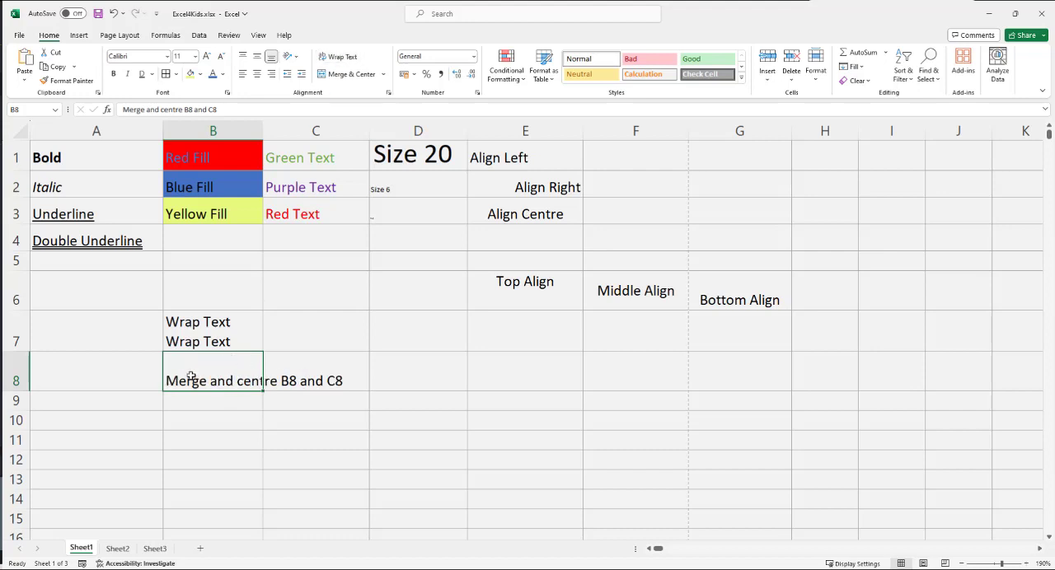
# Step: Merge and centre cells B8 and C8 into one cell
pyautogui.click(337, 364)
pyautogui.click(224, 367)
pyautogui.moveTo(204, 365); pyautogui.dragTo(272, 365)
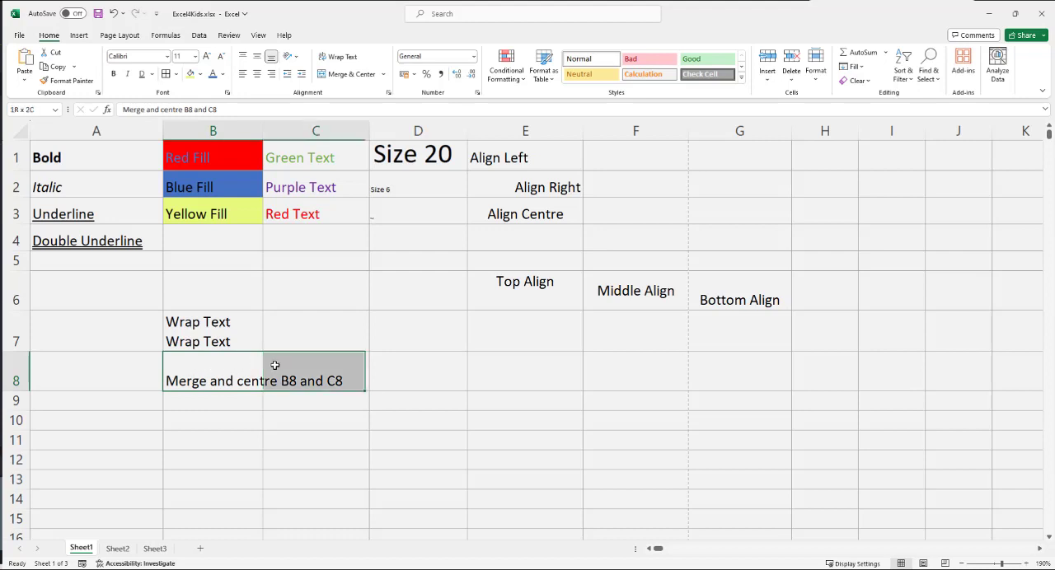
pyautogui.click(345, 73)
pyautogui.click(375, 438)
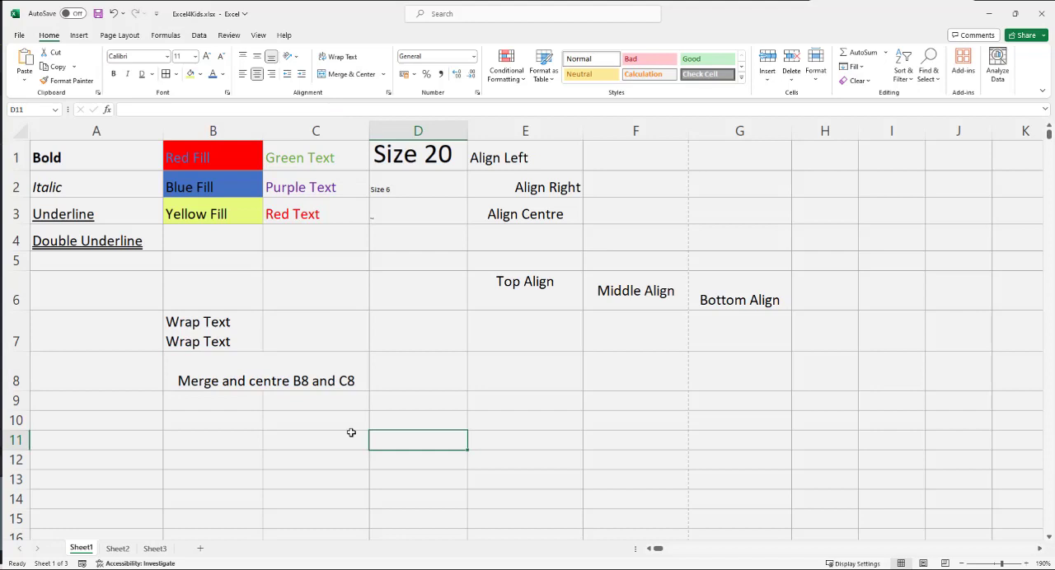
# Step: Unmerge cells B8 and C8 and select each one separately to inspect them as individual cells
pyautogui.click(258, 376)
pyautogui.click(350, 74)
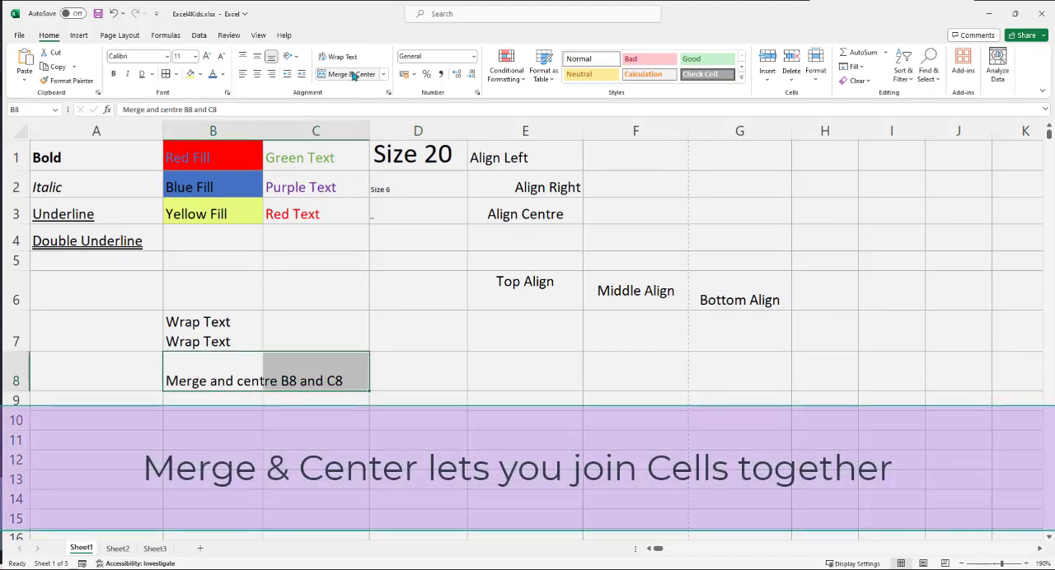
pyautogui.click(377, 412)
pyautogui.click(216, 369)
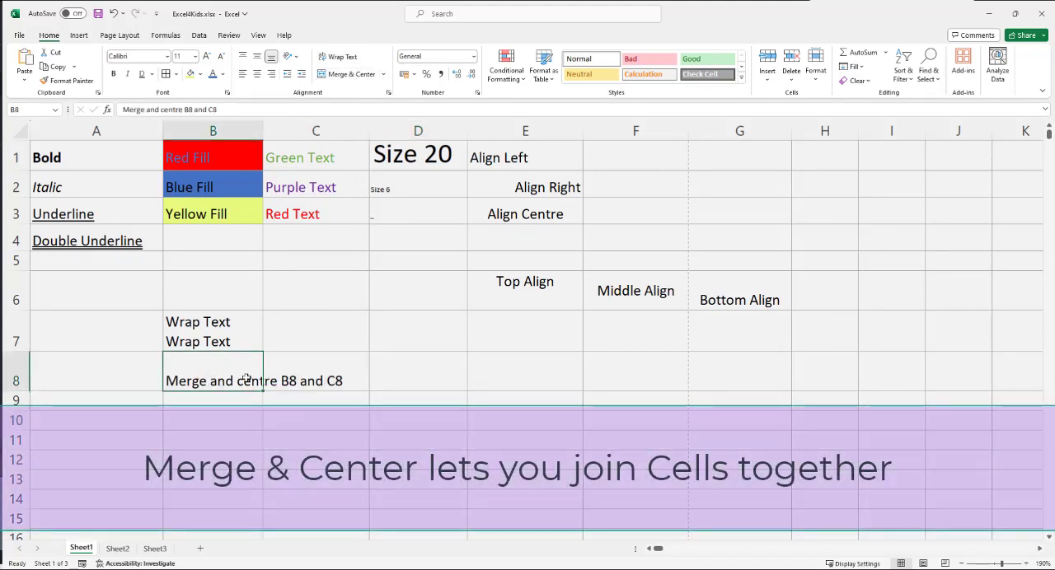
pyautogui.click(284, 373)
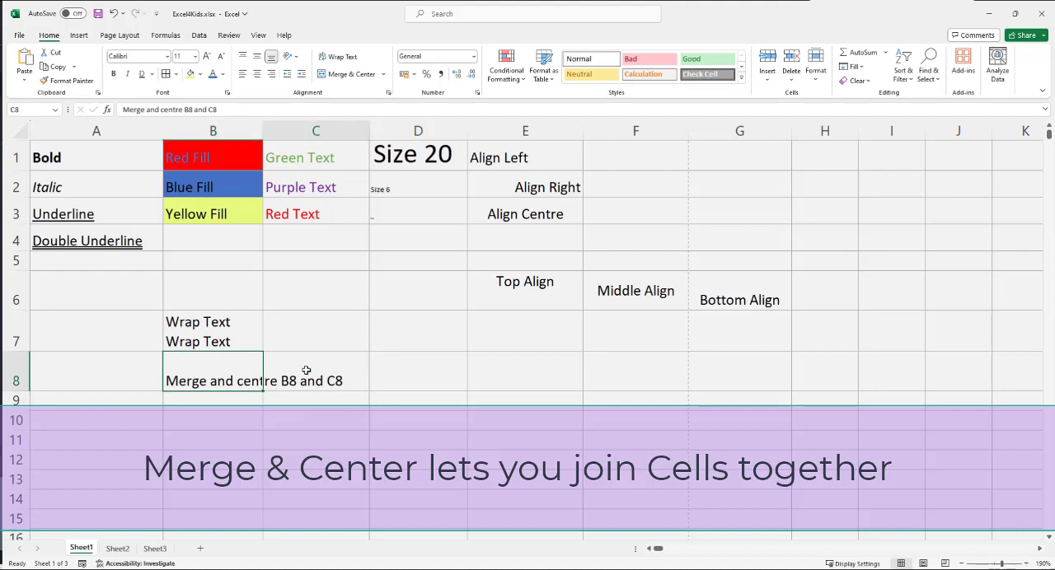
pyautogui.moveTo(218, 379); pyautogui.dragTo(267, 376)
pyautogui.click(225, 437)
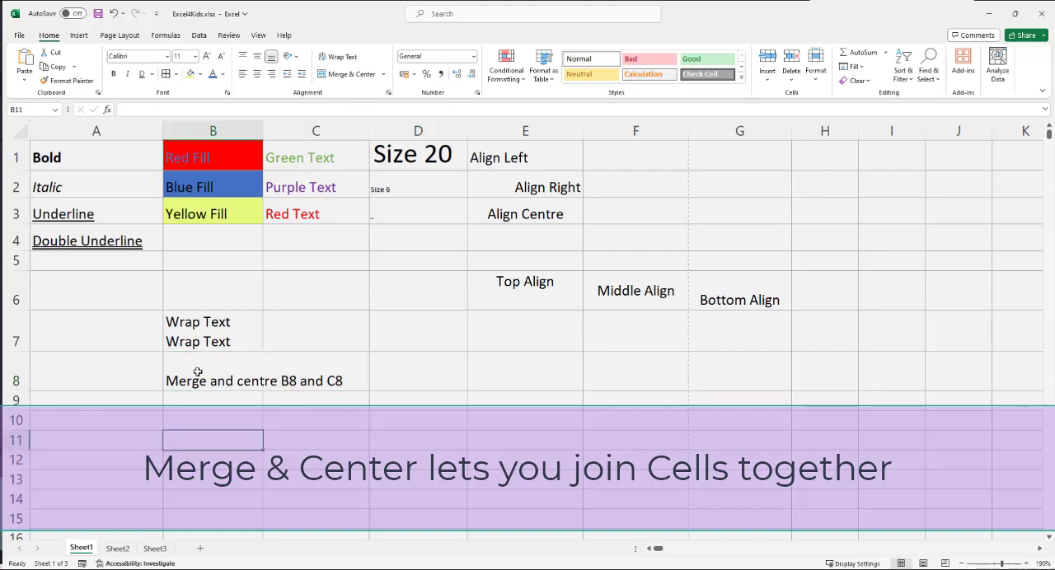
# Step: Merge and centre B8 and C8 once more and check that they select as a single cell
pyautogui.click(198, 372)
pyautogui.moveTo(241, 376); pyautogui.dragTo(271, 372)
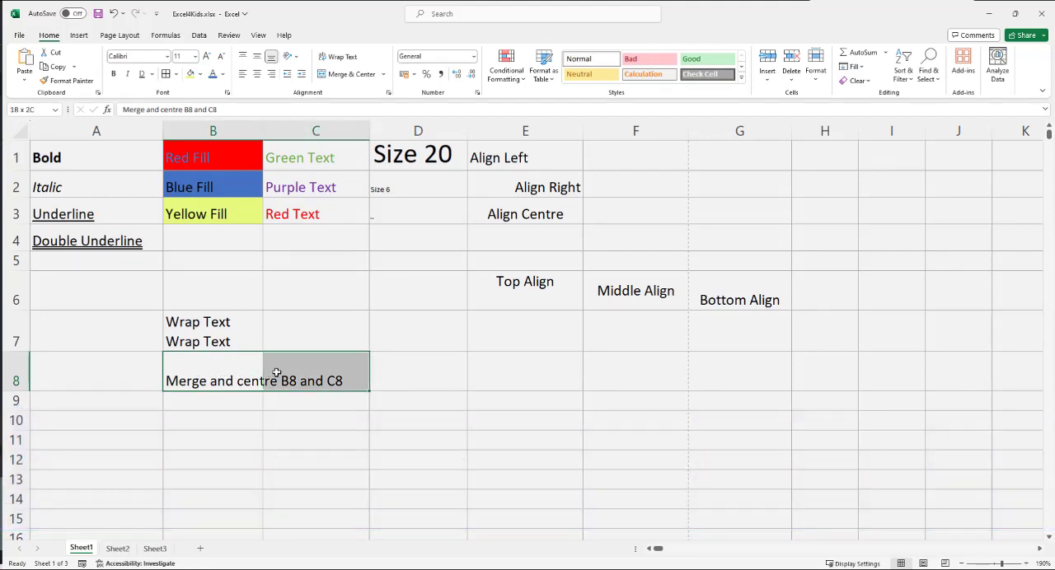
pyautogui.click(334, 75)
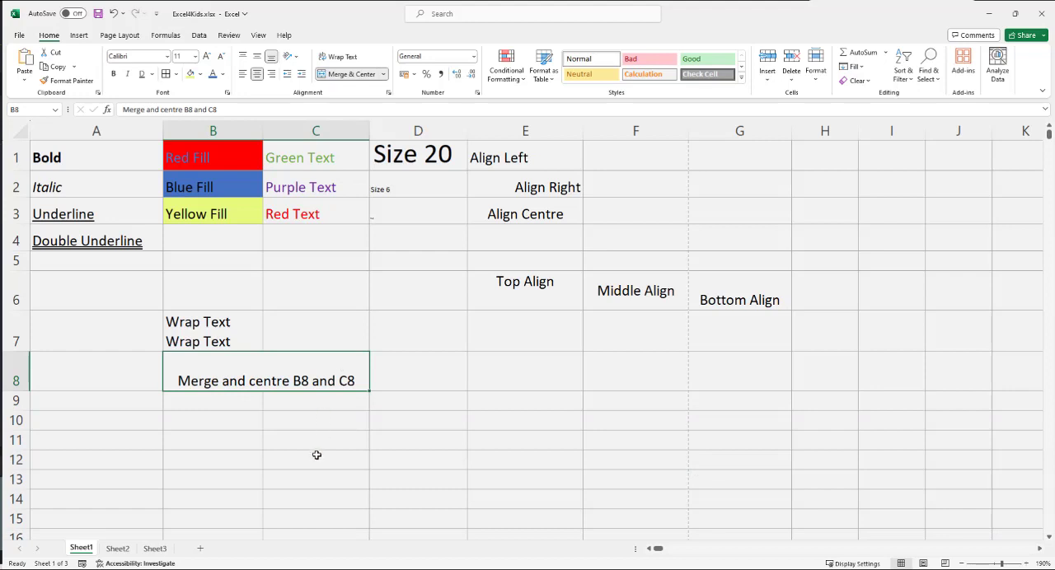
pyautogui.click(256, 416)
pyautogui.click(230, 381)
pyautogui.click(244, 400)
pyautogui.click(235, 368)
pyautogui.click(246, 424)
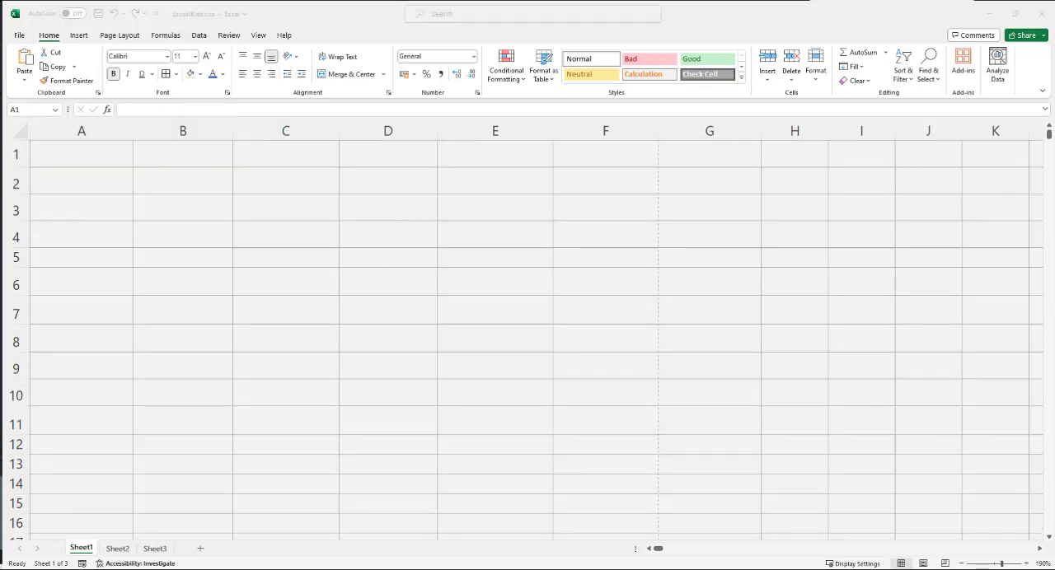